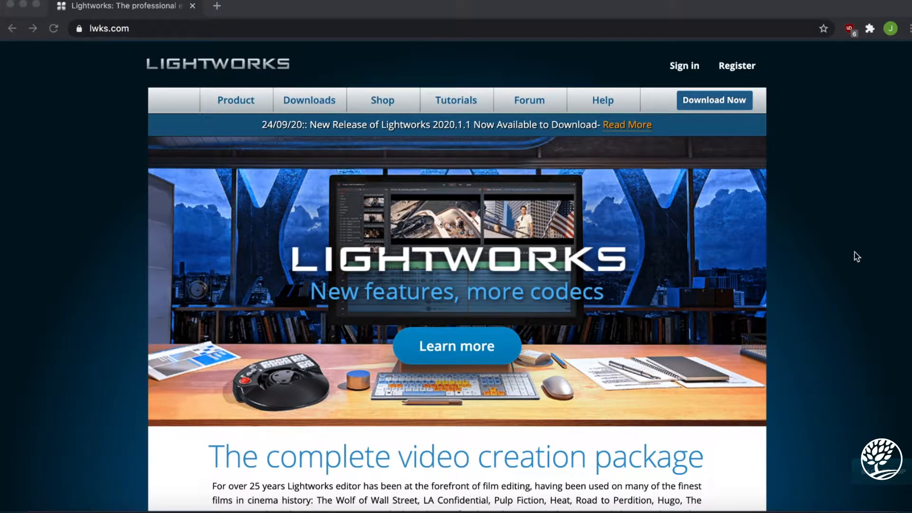
Skim the Lightworks home page and switch to the Lightworks editor's local projects overview.
scroll(854, 252, "down", 2)
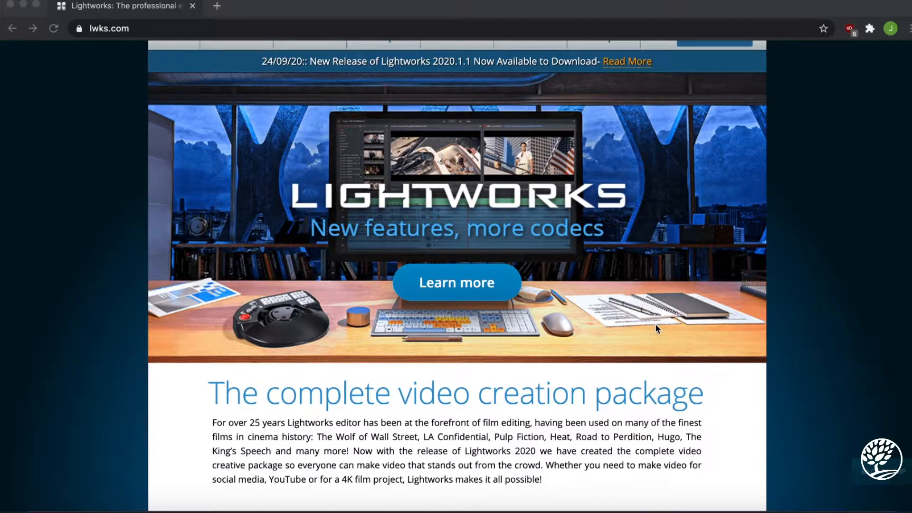
scroll(657, 328, "up", 2)
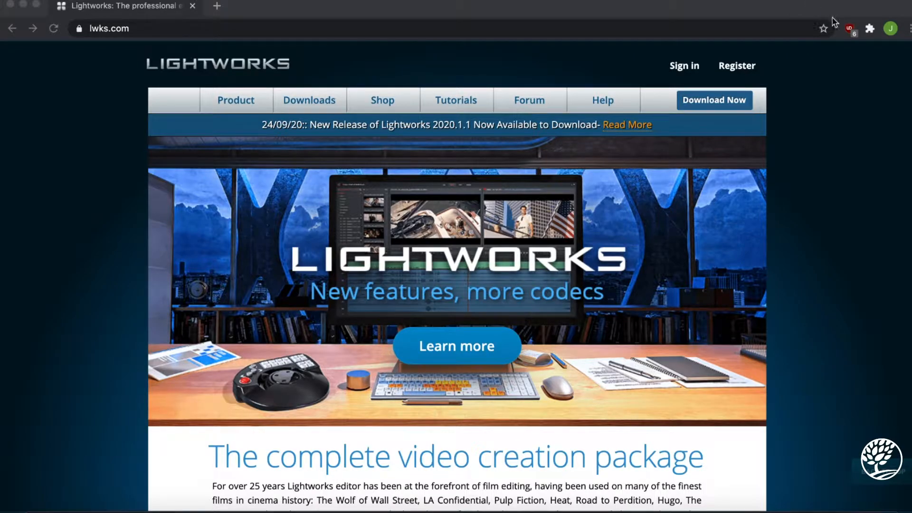
left_click(728, 509)
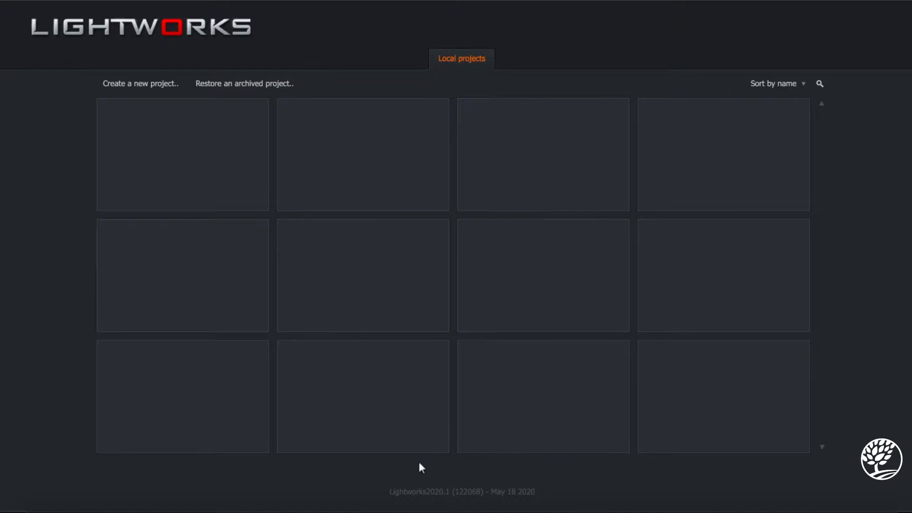
Look over the general settings for user interface, hardware and licensing, and close them.
left_click(910, 5)
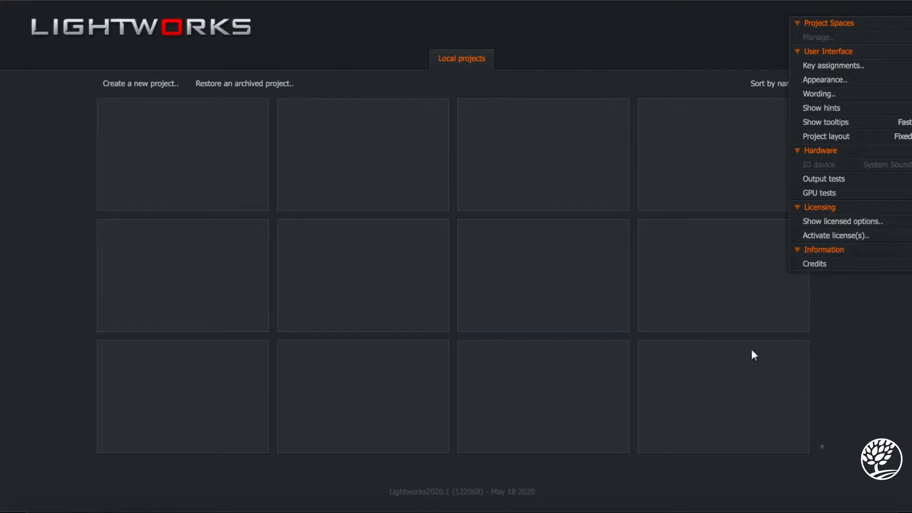
left_click(588, 37)
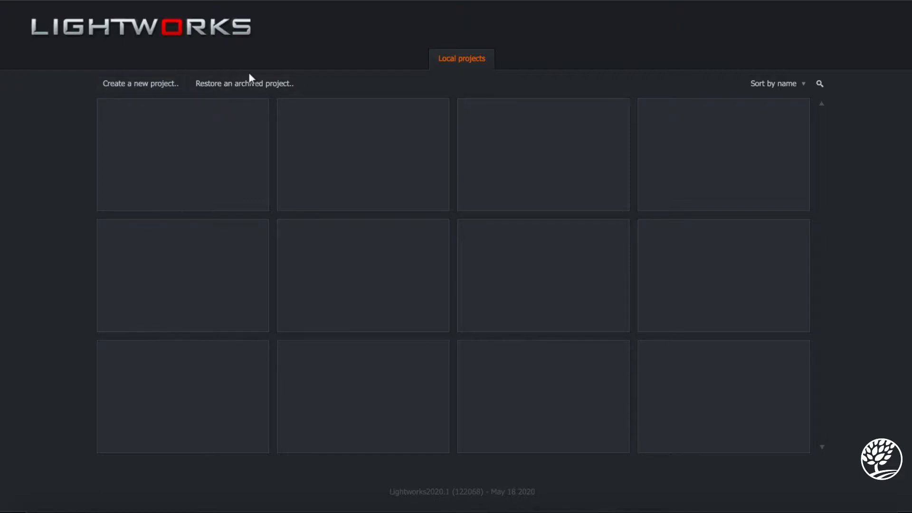
Create a new project named Test with the frame rate set to Auto.
left_click(143, 87)
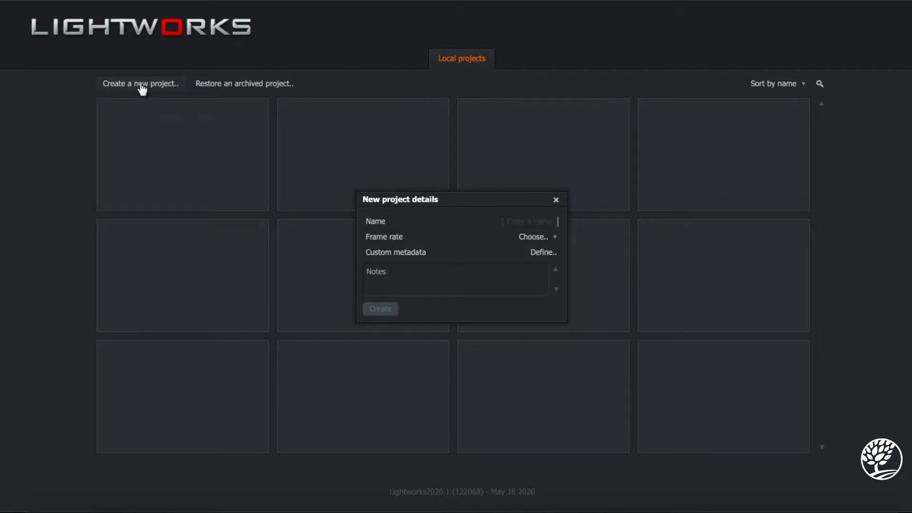
type("Test")
left_click(541, 240)
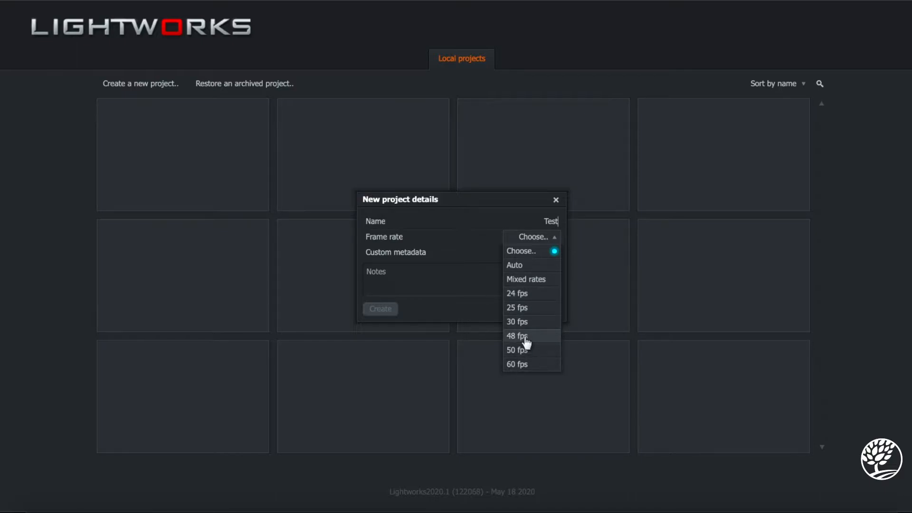
left_click(527, 265)
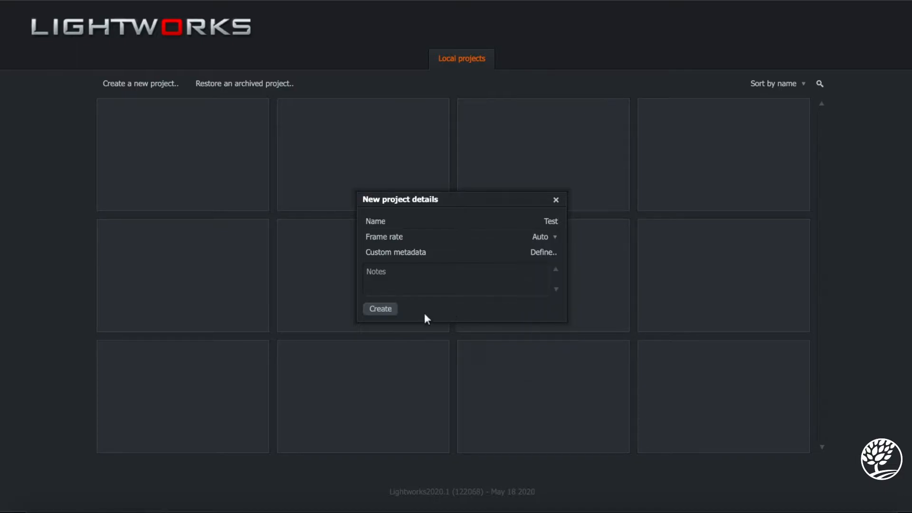
left_click(379, 309)
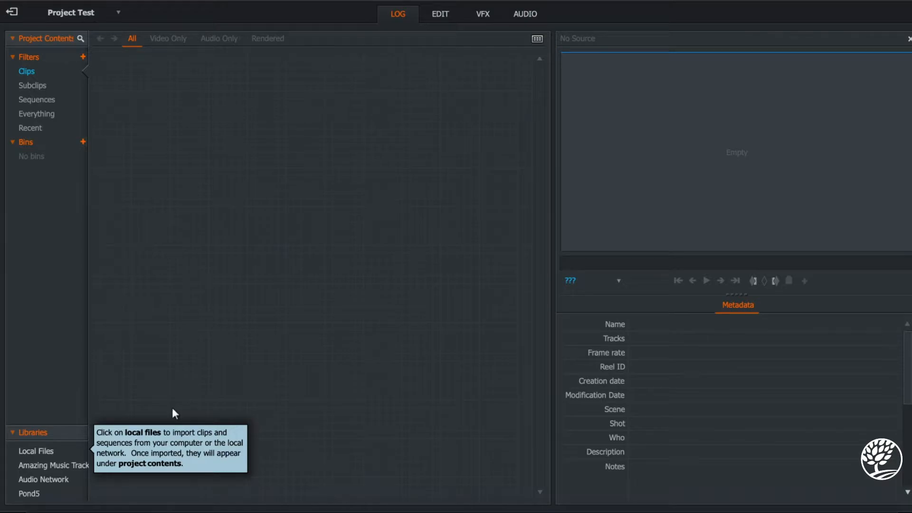
Browse the Local Files, Amazing Music Tracks, Audio Network and Pond5 libraries and return to the project's clips.
left_click(49, 450)
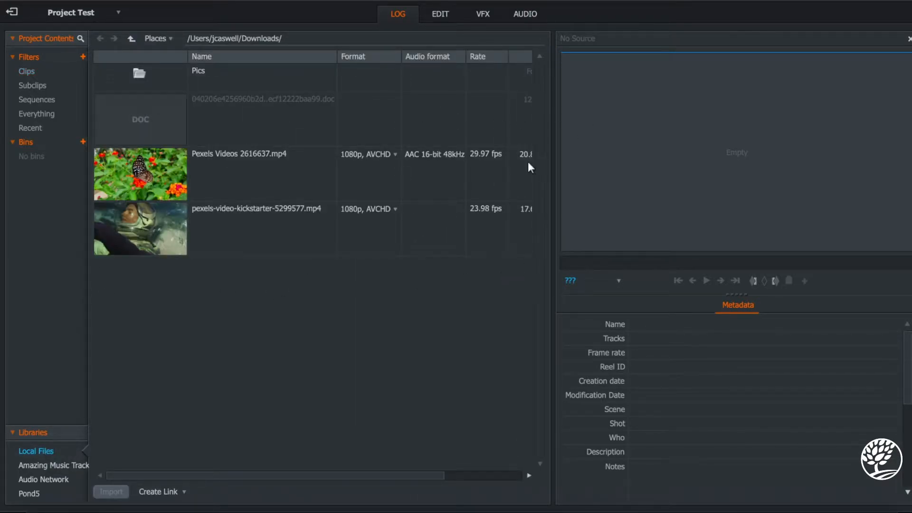
left_click(55, 470)
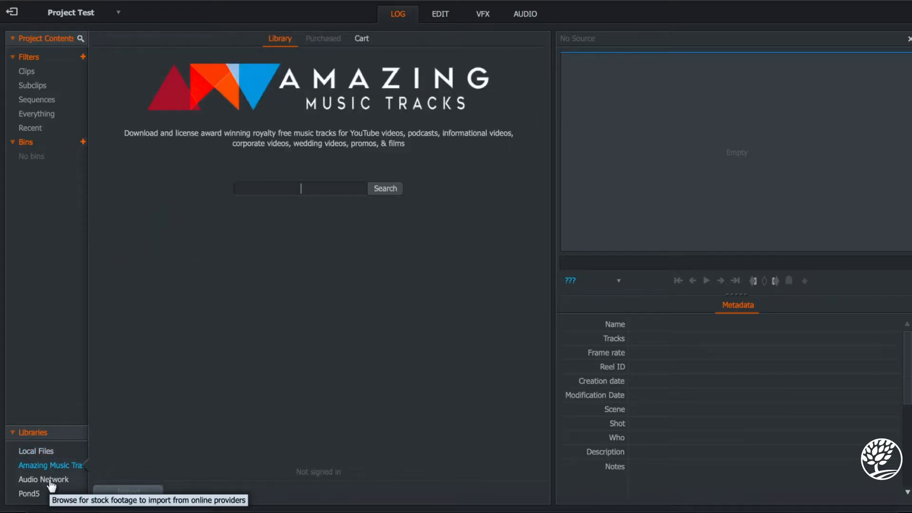
left_click(51, 481)
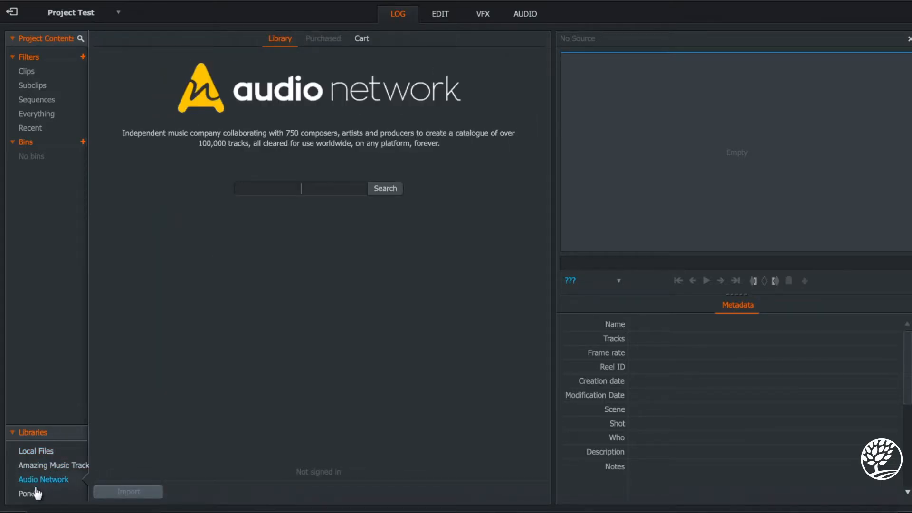
left_click(31, 495)
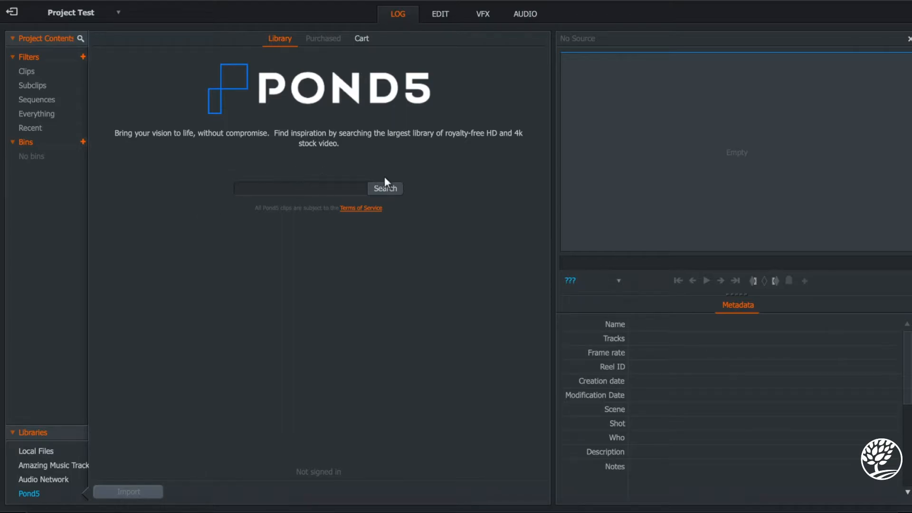
left_click(294, 190)
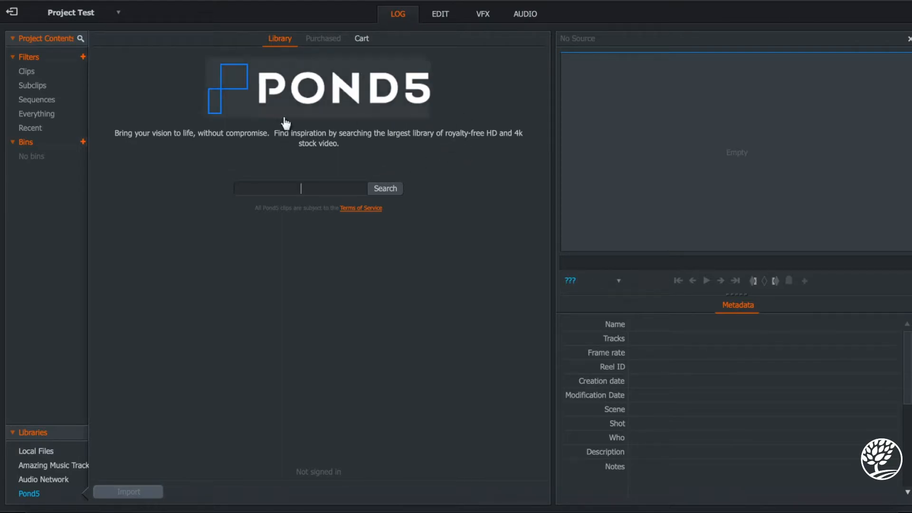
left_click(58, 72)
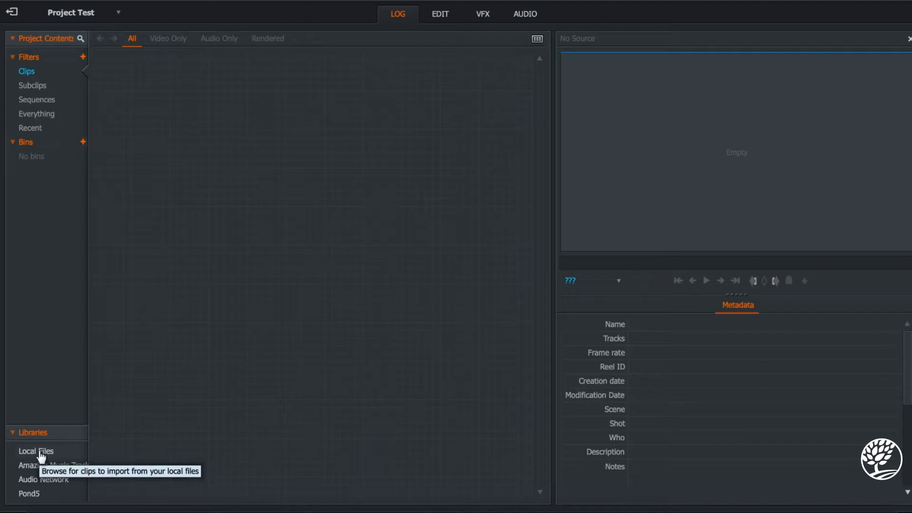
Import Pexels Videos 2616637.mp4 from the local Downloads folder into the project.
left_click(41, 455)
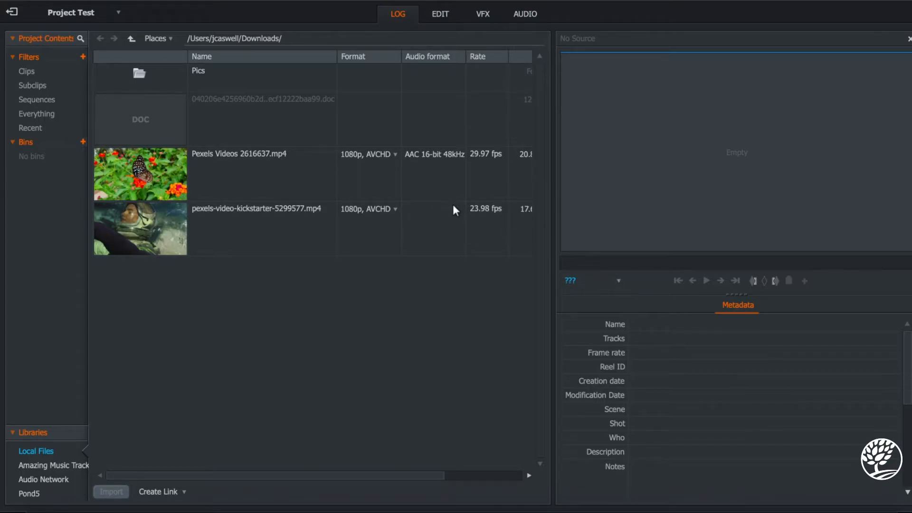
left_click(247, 179)
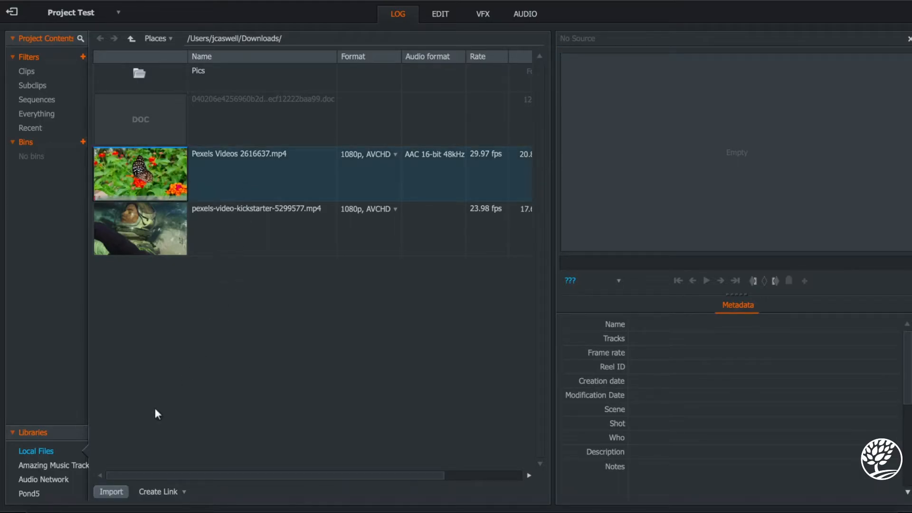
left_click(114, 491)
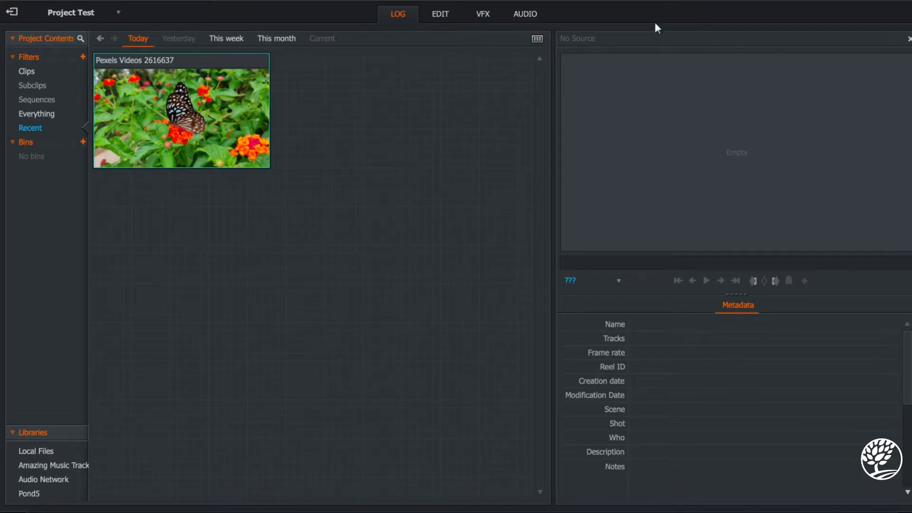
Switch to the editing workspace and check the commands offered for the empty sequence.
left_click(450, 17)
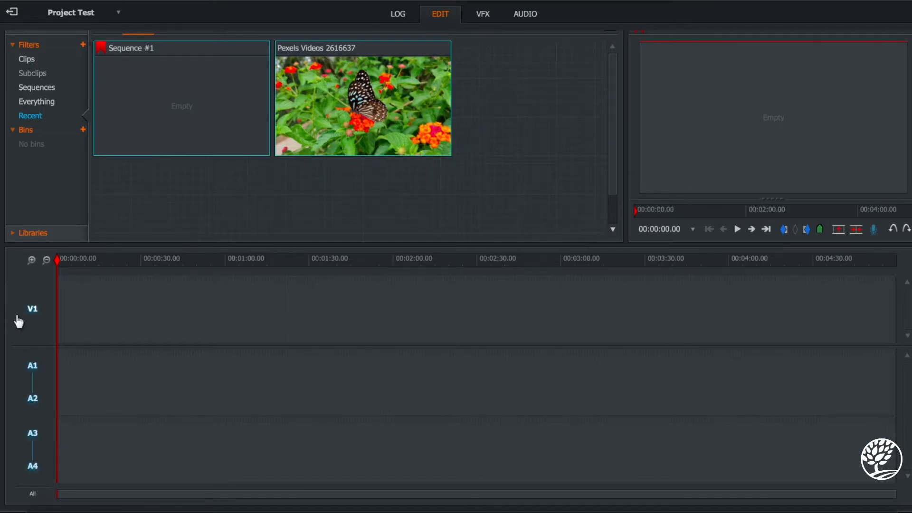
right_click(33, 504)
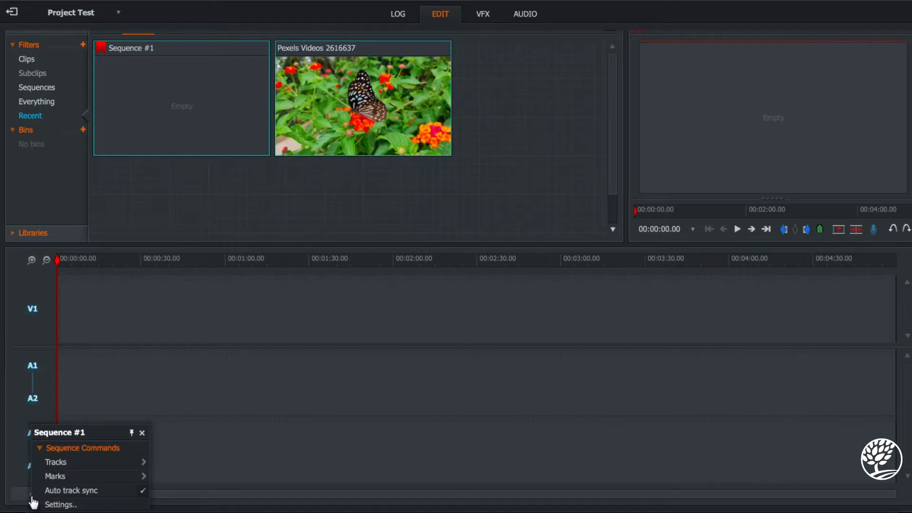
left_click(53, 183)
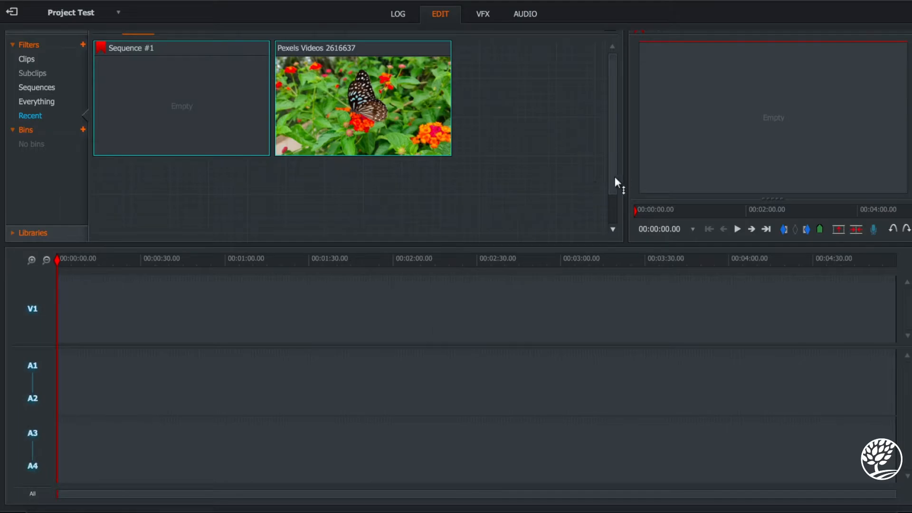
Play the empty sequence for a few seconds and return the playhead to the start.
left_click(737, 229)
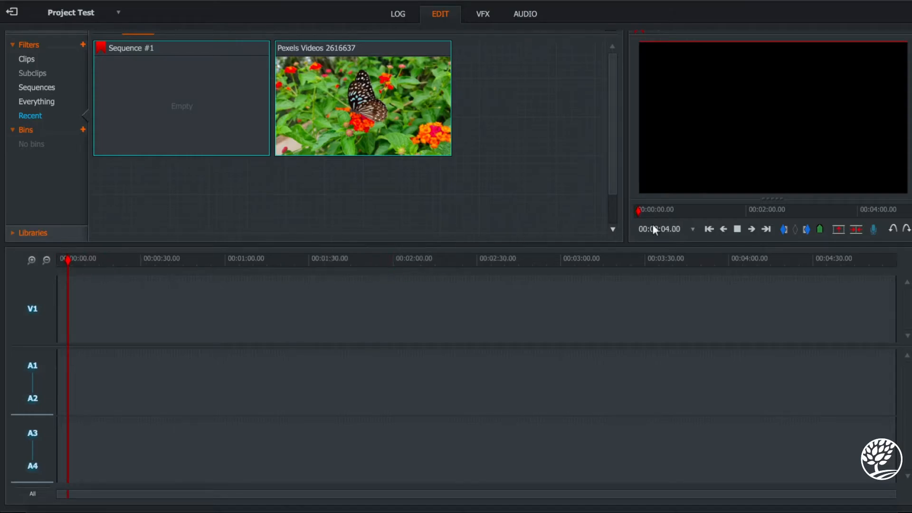
left_click(737, 230)
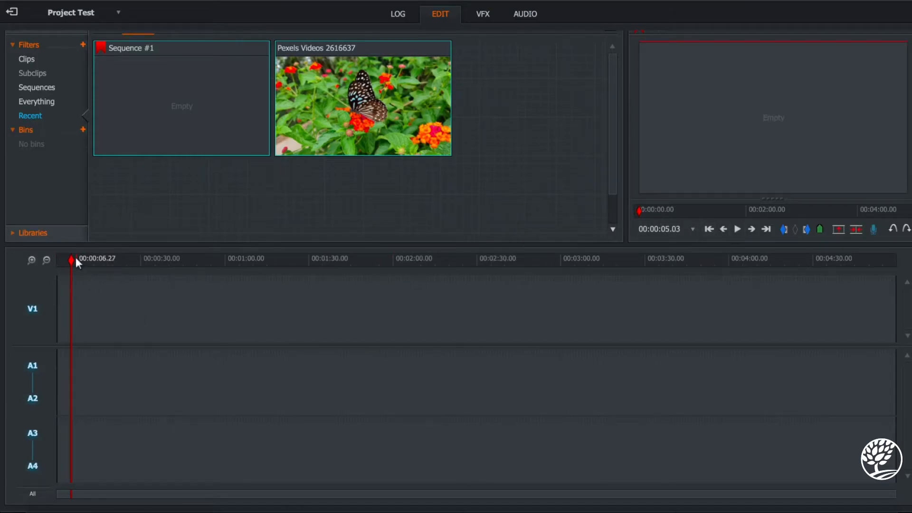
left_click_drag(71, 258, 39, 262)
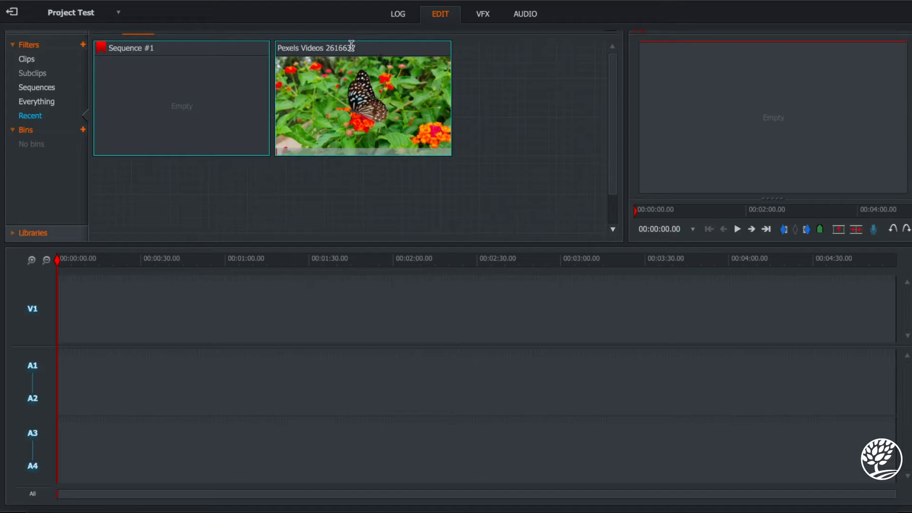
Place the Pexels Videos 2616637 clip at the start of the timeline on the video and first audio tracks.
mouse_move(375, 44)
left_mouse_down()
mouse_move(372, 125)
mouse_move(304, 326)
mouse_move(315, 328)
mouse_move(261, 317)
mouse_move(140, 339)
mouse_move(173, 340)
mouse_move(192, 317)
mouse_move(329, 69)
mouse_move(368, 41)
left_mouse_up()
left_click_drag(328, 52, 271, 177)
mouse_move(397, 57)
left_mouse_down()
mouse_move(338, 141)
mouse_move(152, 332)
mouse_move(62, 341)
mouse_move(273, 135)
mouse_move(417, 72)
mouse_move(397, 56)
left_mouse_up()
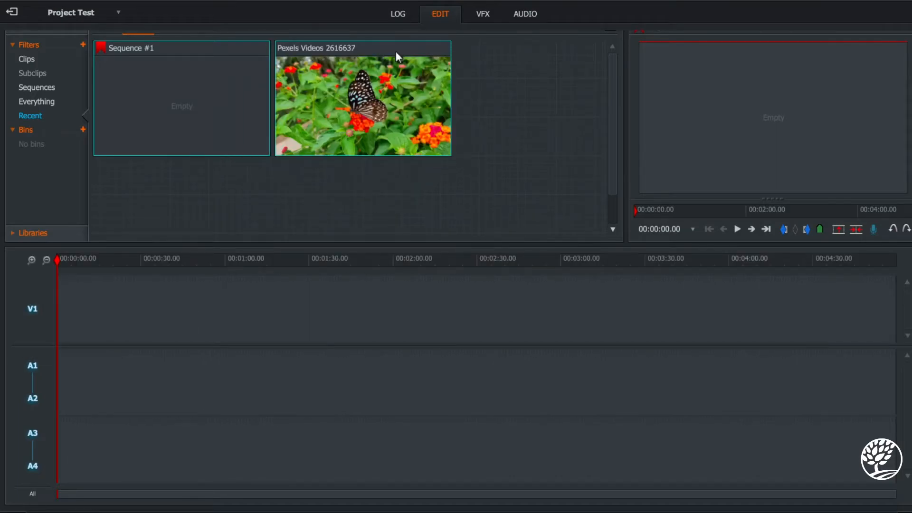
left_click(519, 86)
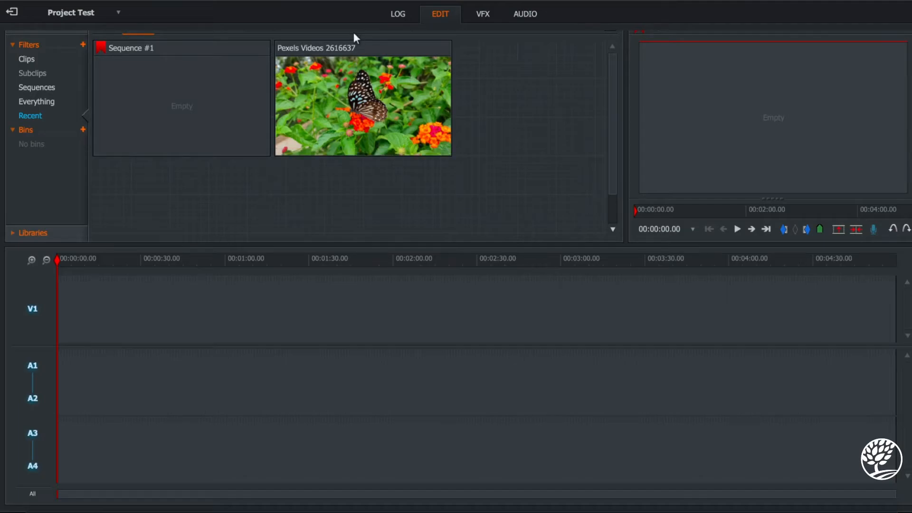
left_click_drag(389, 46, 65, 307)
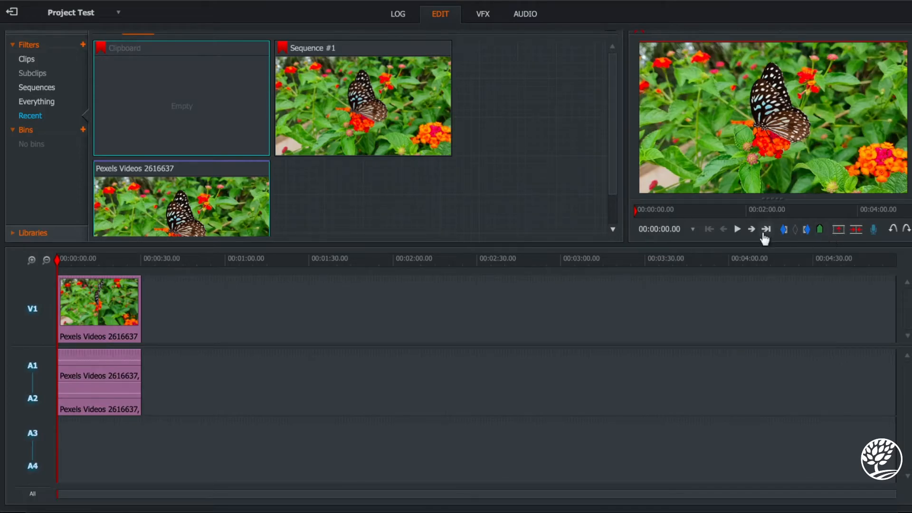
Preview the first seconds of the butterfly clip and return the playhead to the start.
left_click(736, 230)
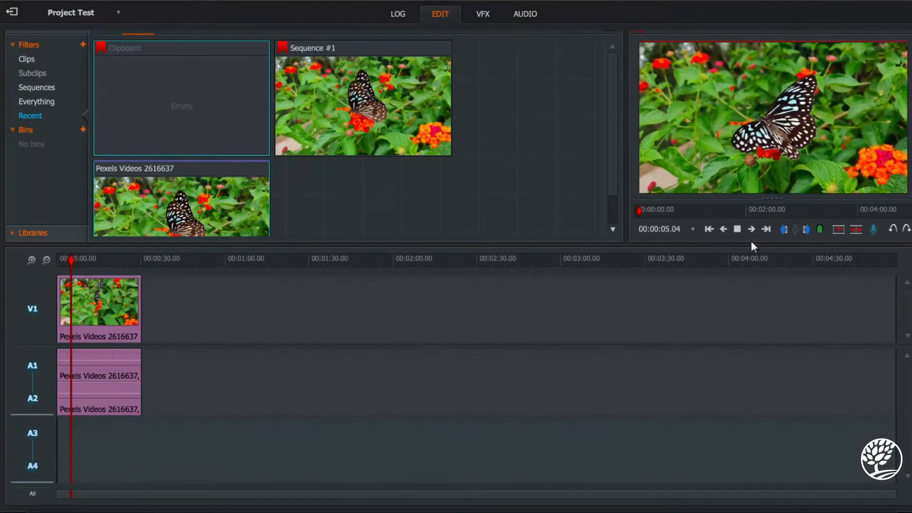
left_click(737, 230)
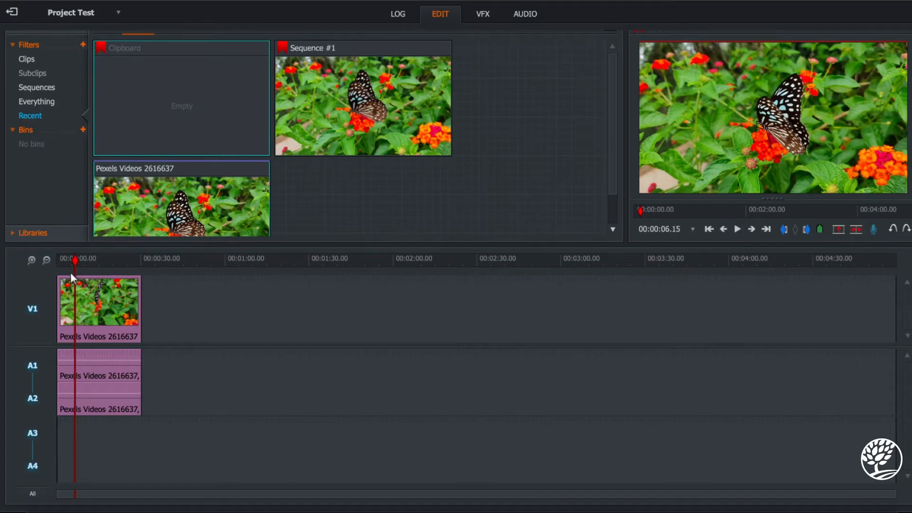
left_click_drag(76, 259, 39, 265)
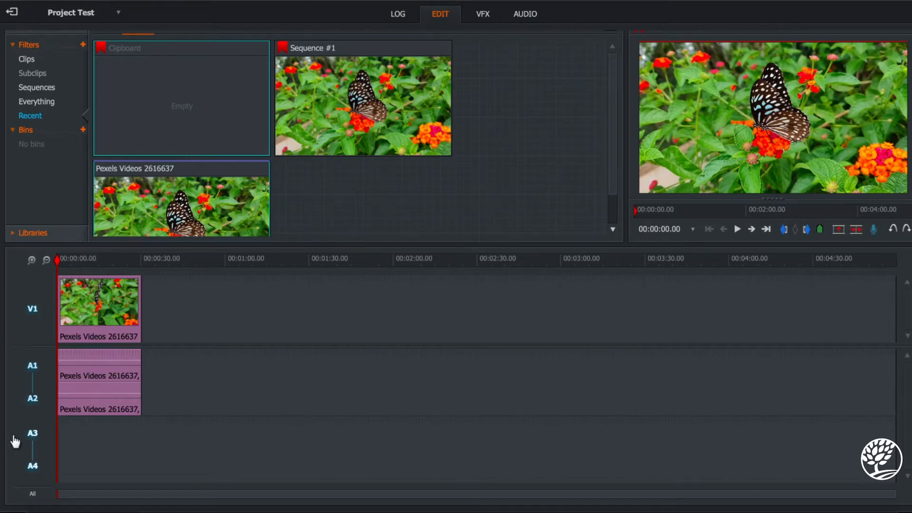
Disable all timeline tracks and enable them again.
left_click(29, 497)
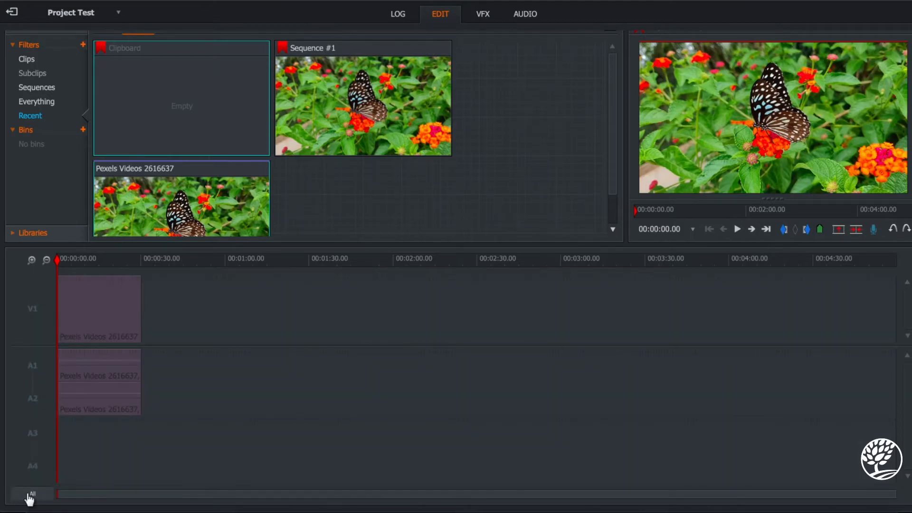
left_click(29, 497)
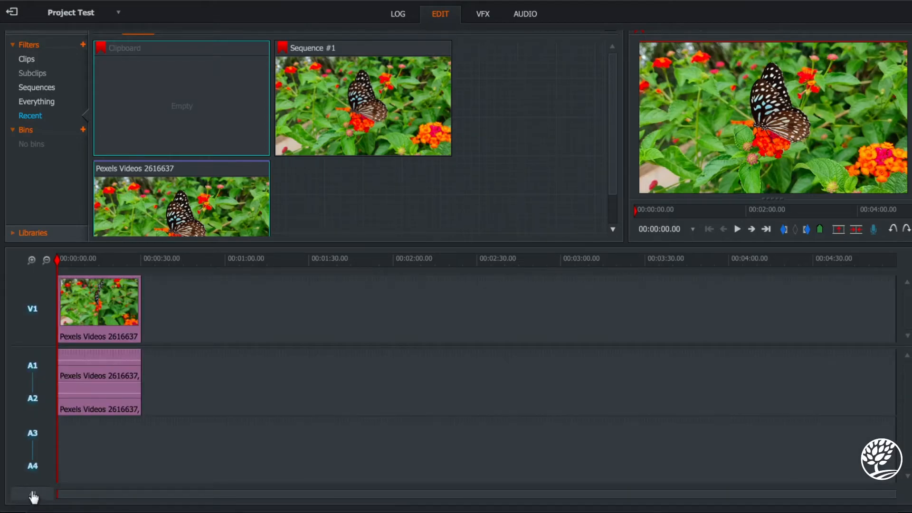
Review the size options in the sequence's H.264/MP4 (Free) export settings and close them without exporting.
right_click(32, 497)
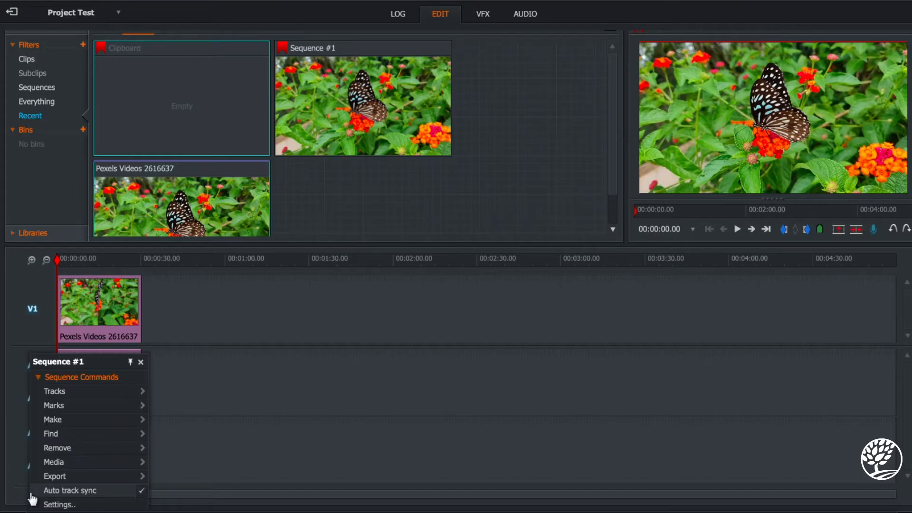
mouse_move(60, 477)
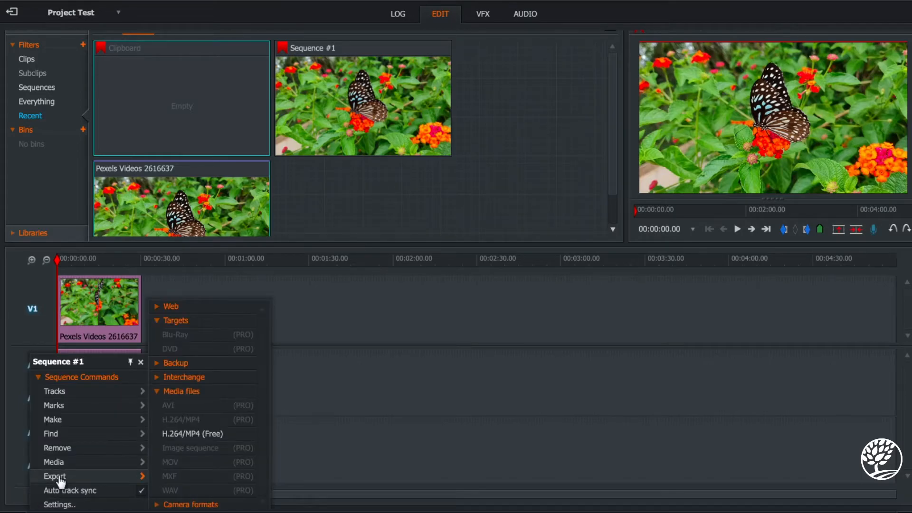
left_click(205, 434)
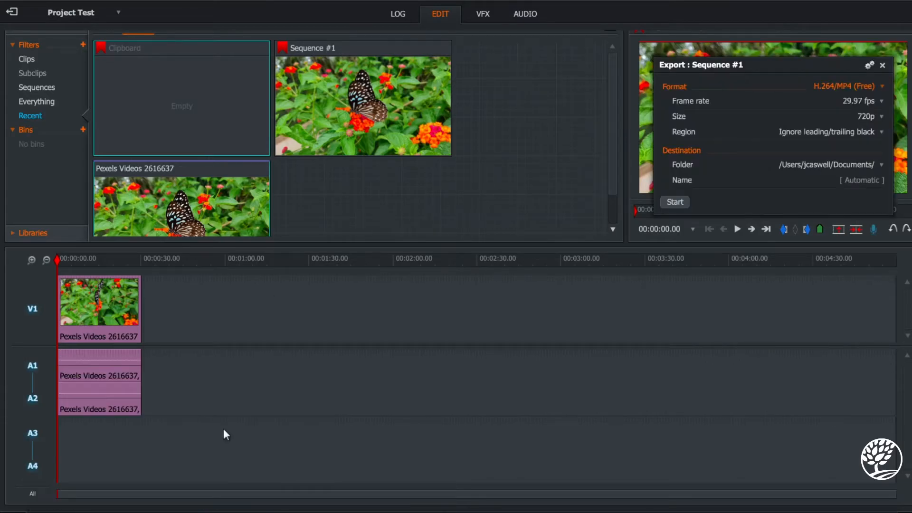
left_click(872, 119)
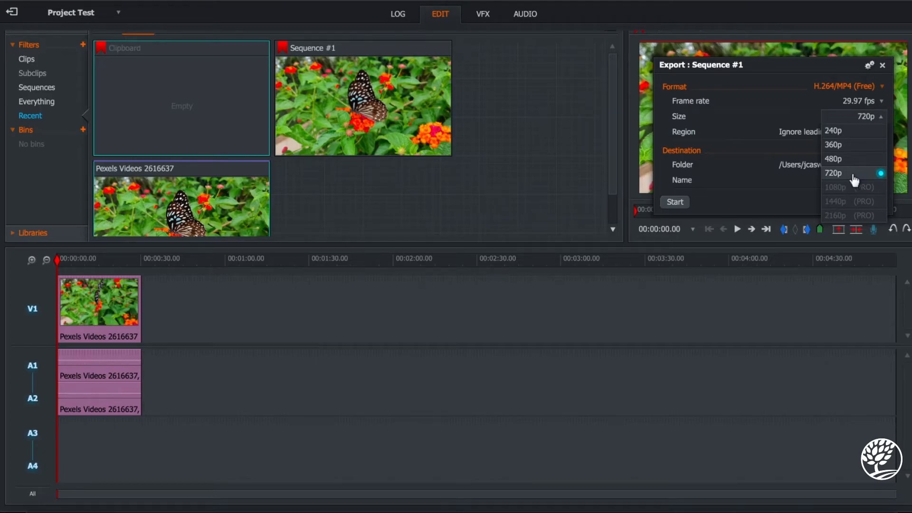
left_click(882, 65)
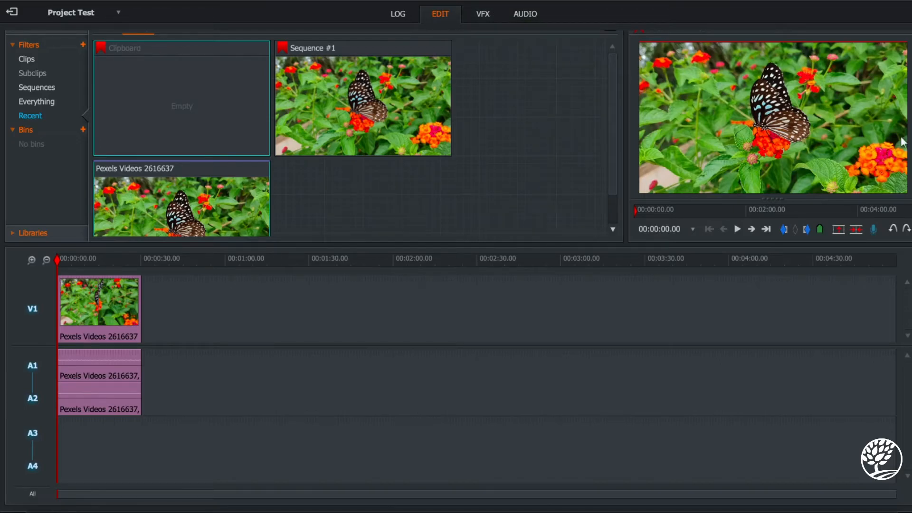
Switch to the VFX workspace, briefly play the butterfly clip and return the playhead to the start.
left_click(478, 15)
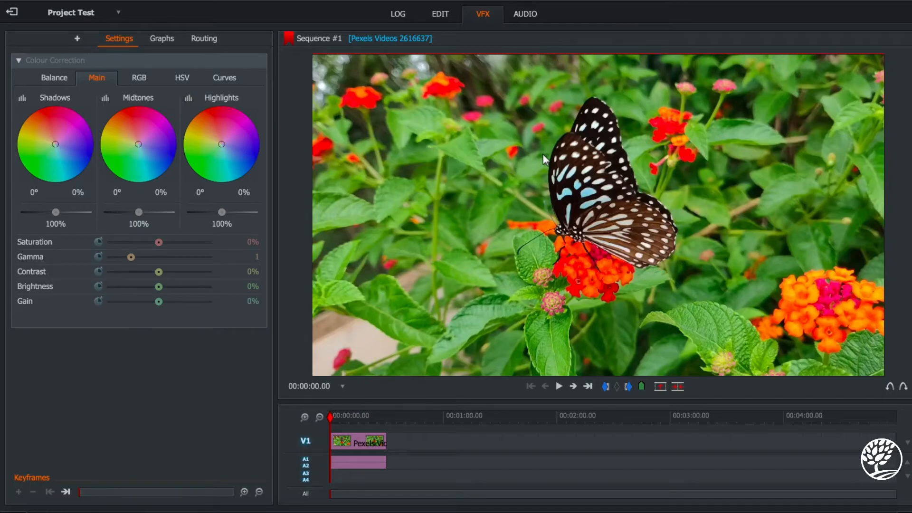
key("space")
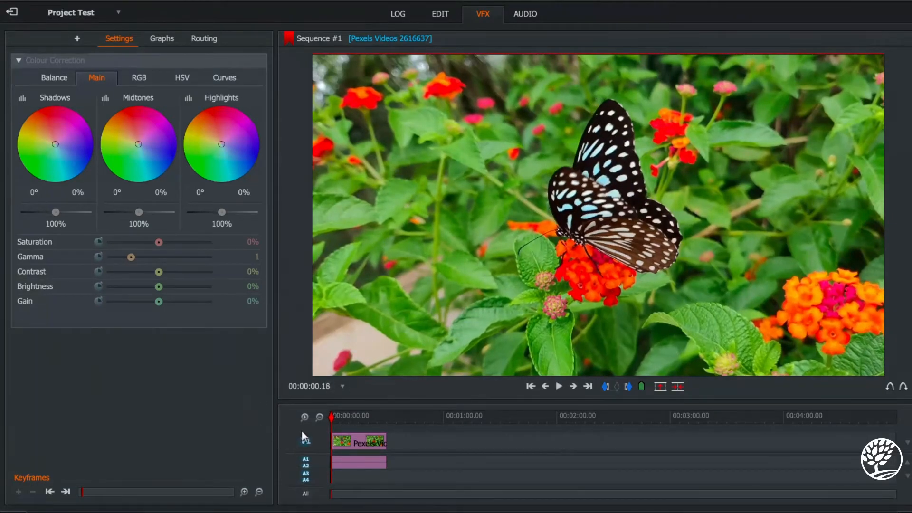
left_click(331, 415)
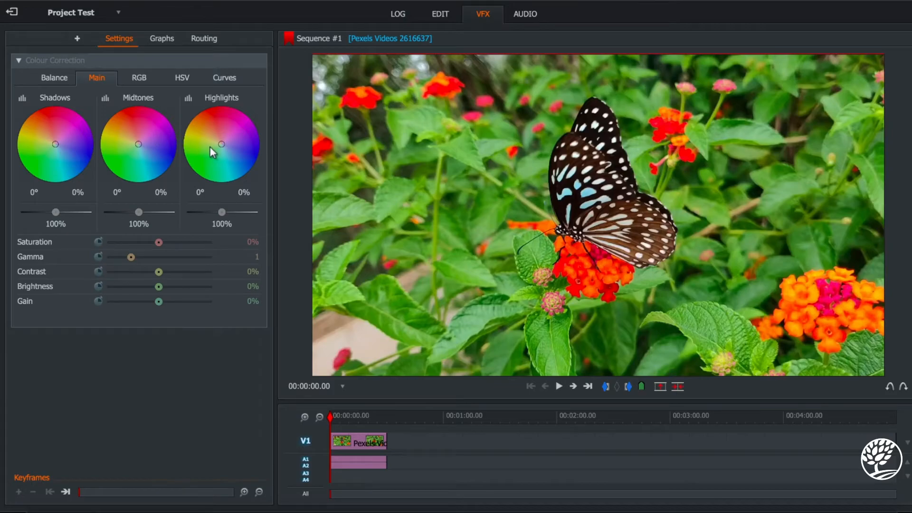
Shift the Colour Correction highlights to green at about 116° hue and 100% saturation, and preview the clip.
left_click_drag(222, 143, 173, 187)
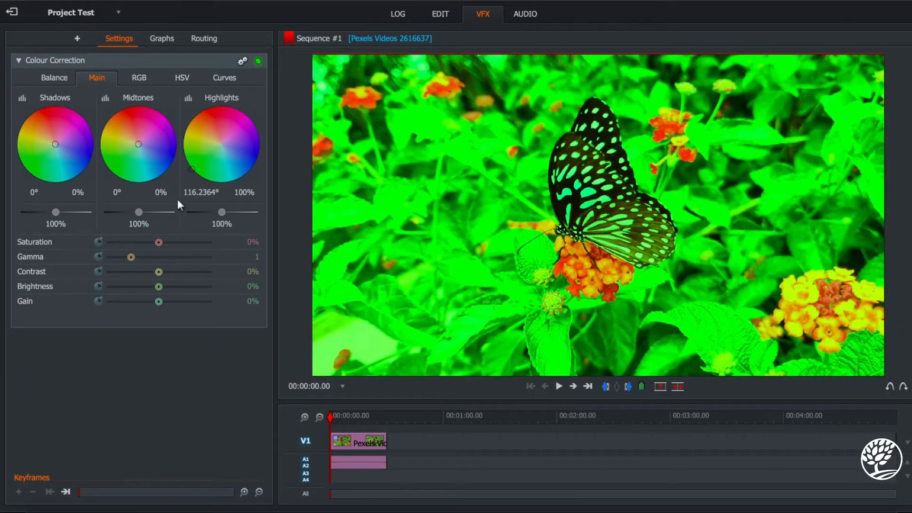
key("space")
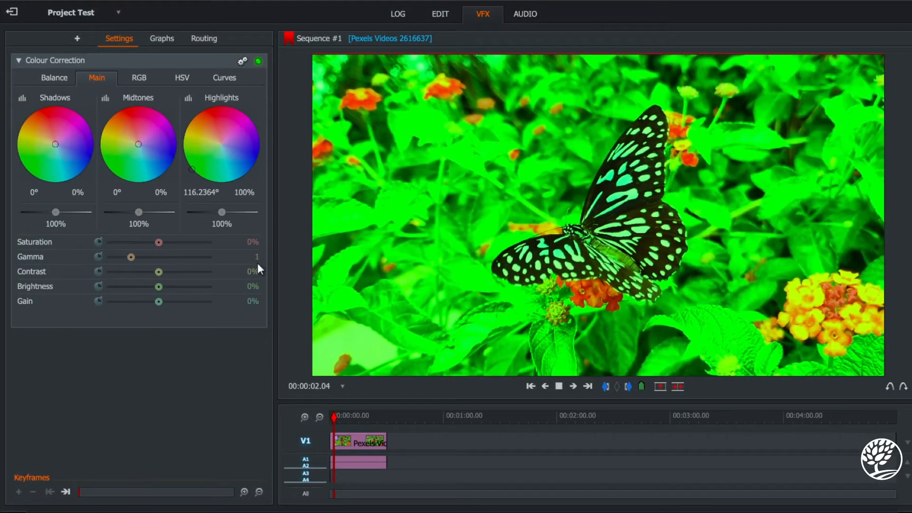
key("space")
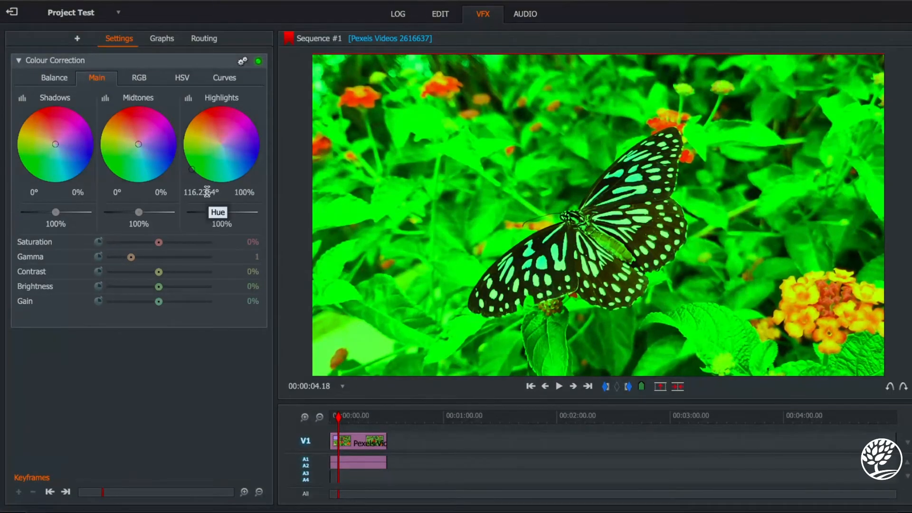
Set the Highlights hue to 0° and saturation to 0%, and return the playhead to the start.
left_click(208, 192)
key("ctrl+a")
key("BackSpace")
type("0")
key("Return")
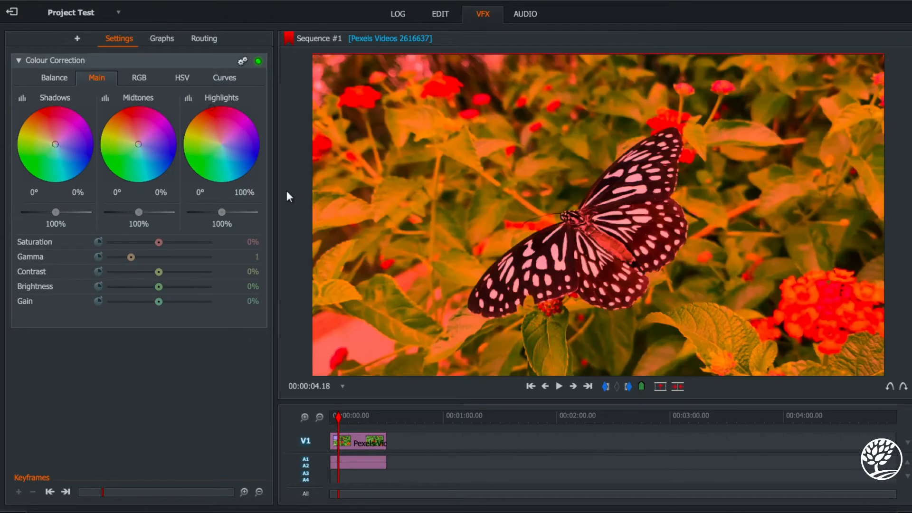
double_click(243, 191)
type("0")
key("Return")
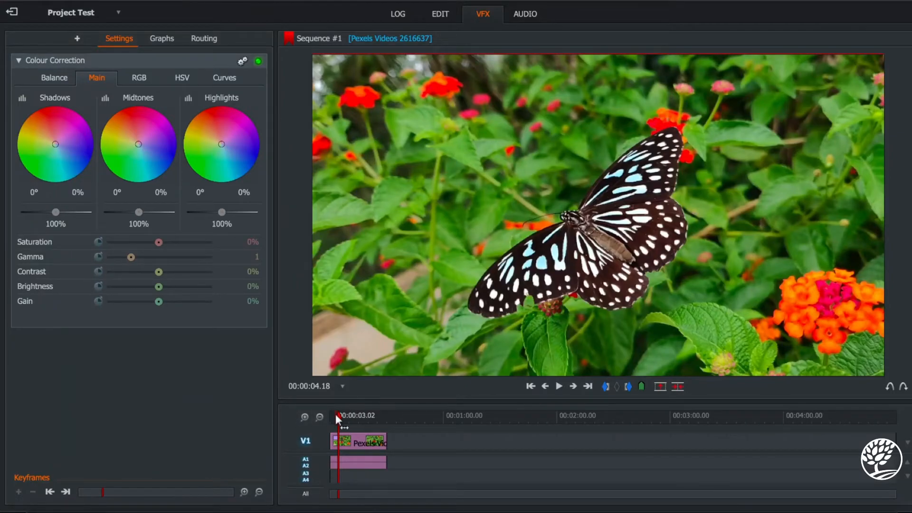
left_click_drag(337, 417, 323, 420)
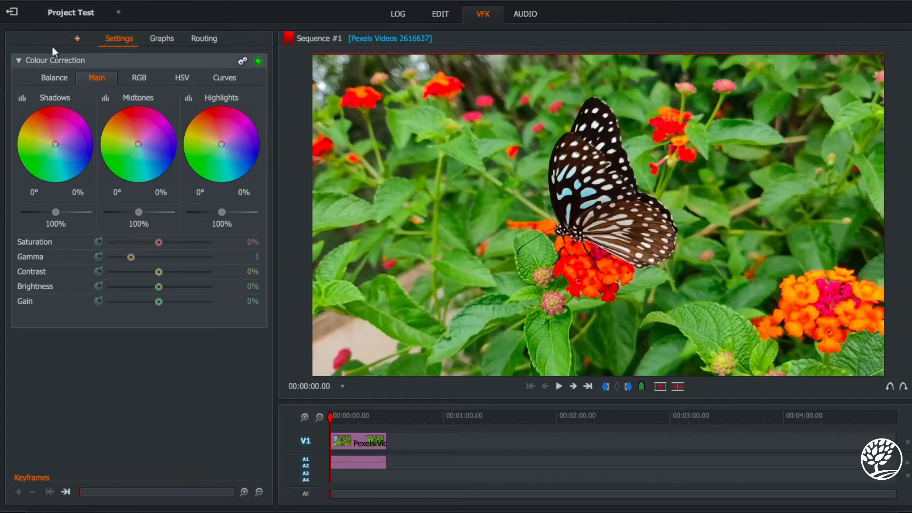
Collapse the Colour Correction settings and apply the Negative colour effect to the clip.
left_click(19, 60)
left_click(77, 38)
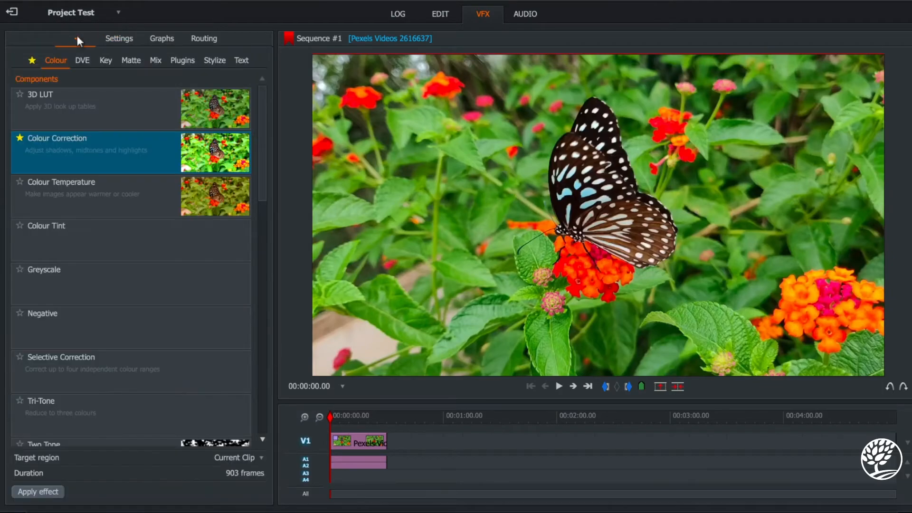
left_click(223, 325)
double_click(222, 325)
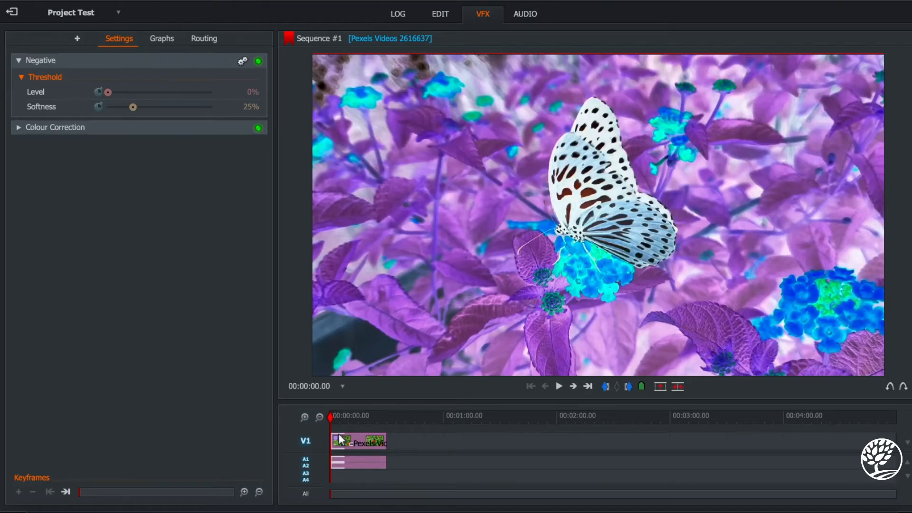
Undo the Negative effect and the Highlights colour changes on the clip.
key("ctrl+z")
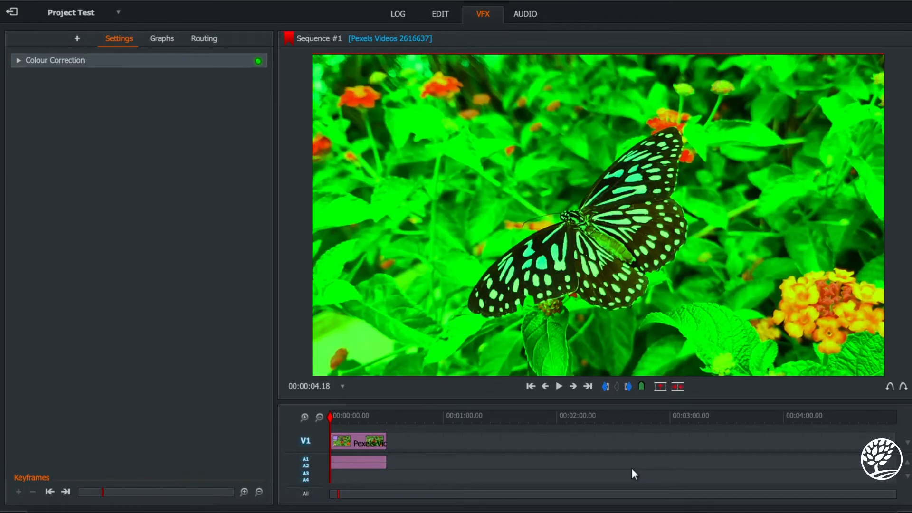
key("ctrl+z")
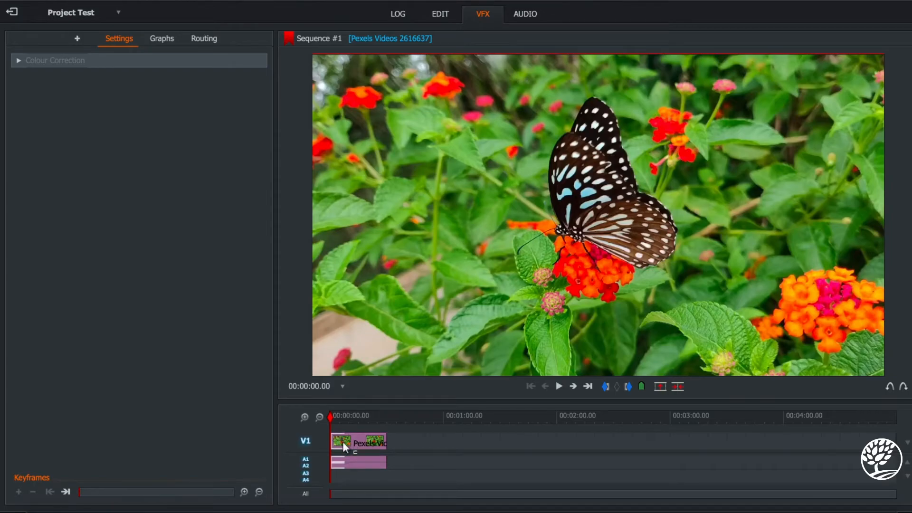
left_click_drag(337, 442, 383, 448)
Try the Roll text effect on the whole clip, preview it from the start and undo it.
left_click(79, 38)
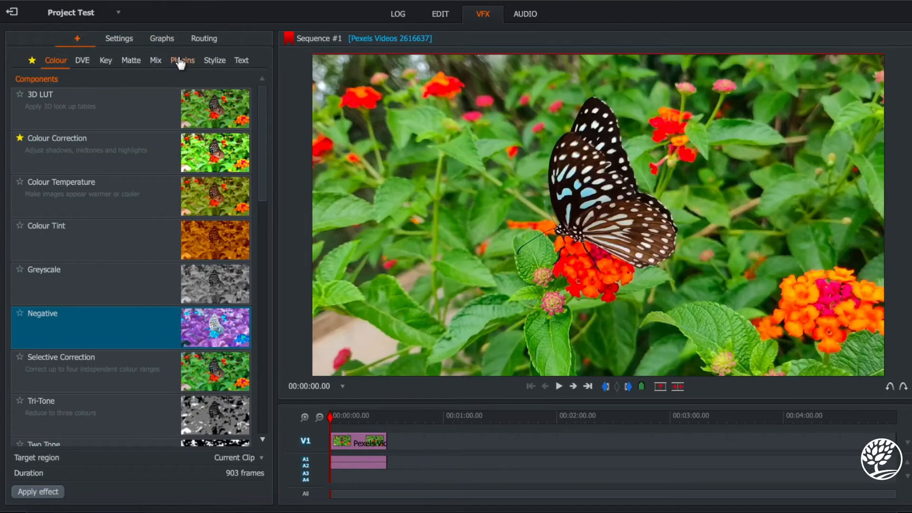
left_click(240, 60)
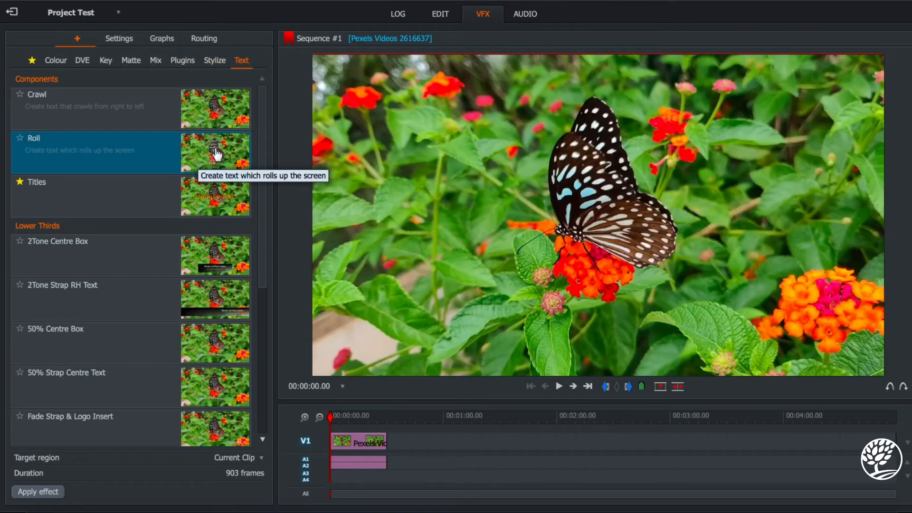
double_click(216, 151)
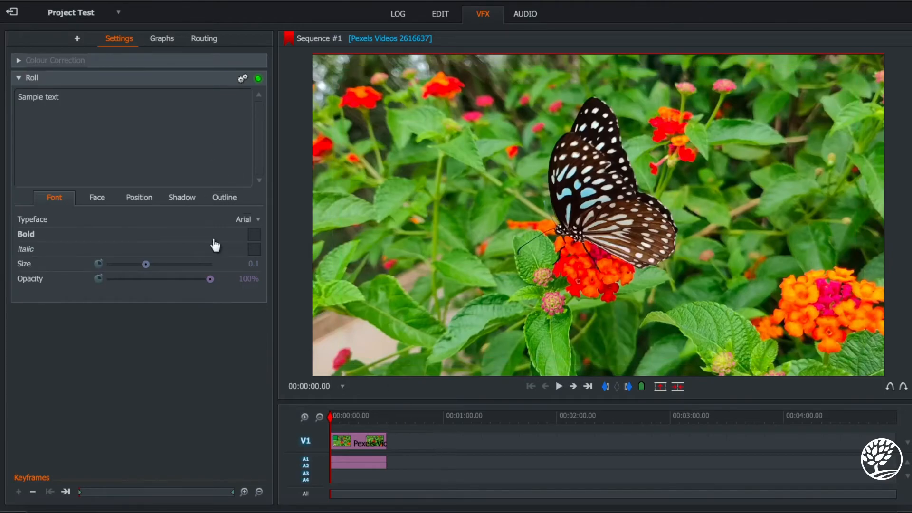
key("space")
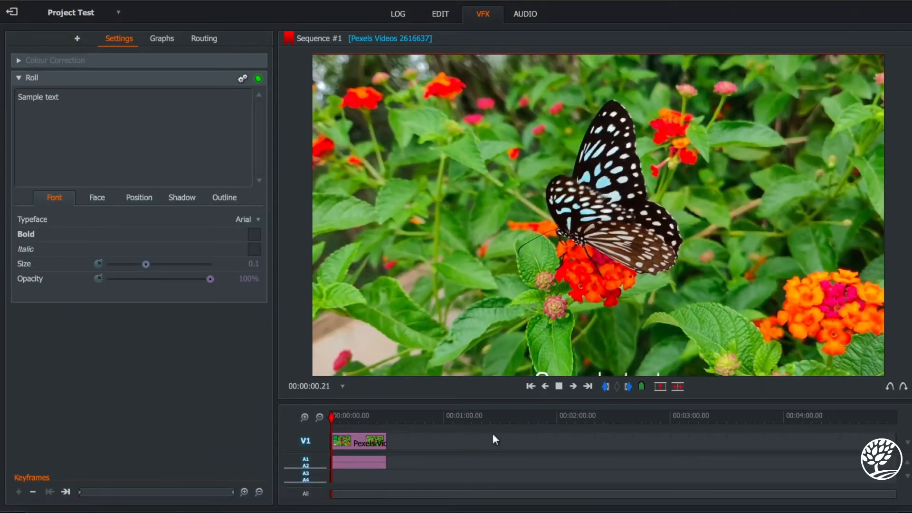
key("space")
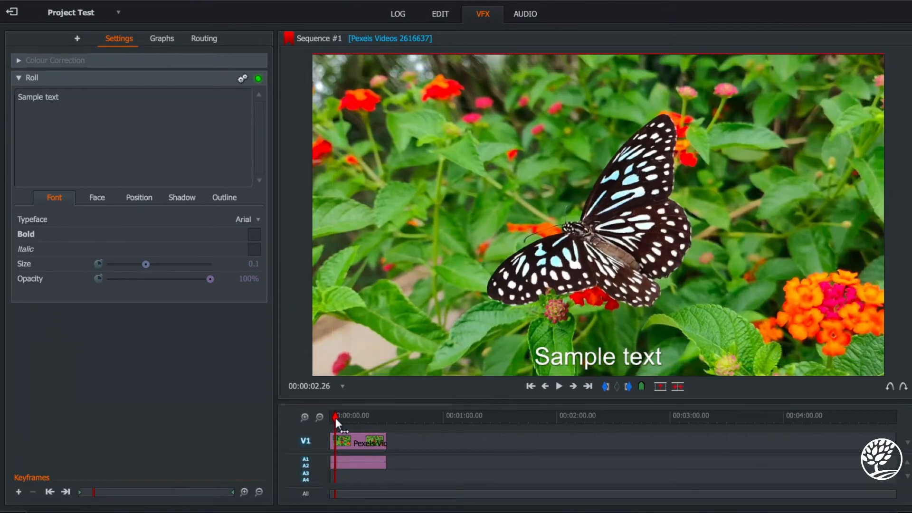
left_click_drag(337, 417, 310, 420)
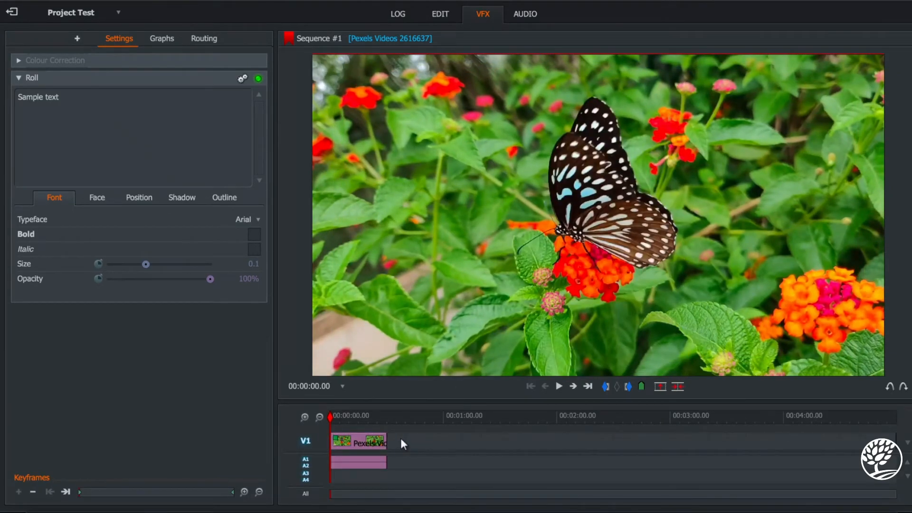
key("ctrl+z")
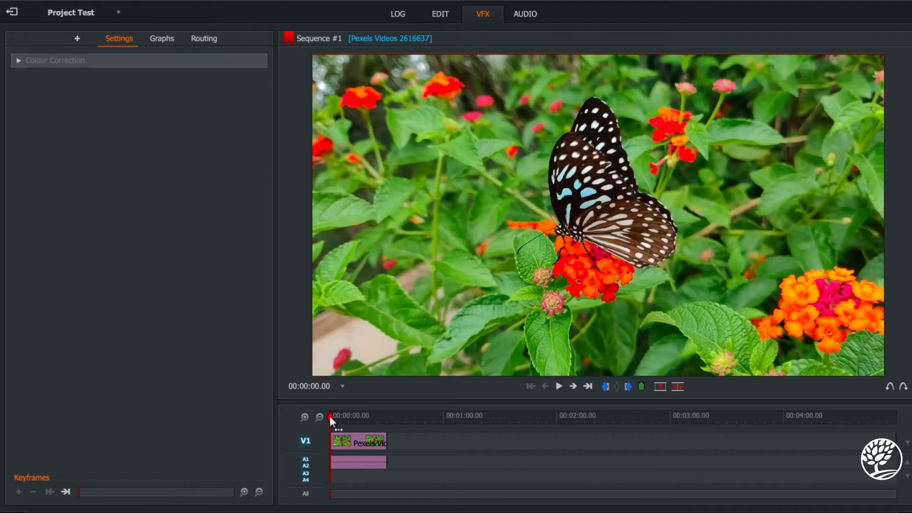
Split the butterfly clip at 00:00:03.03 and move the playhead to the end of the clip.
left_click_drag(329, 415, 335, 415)
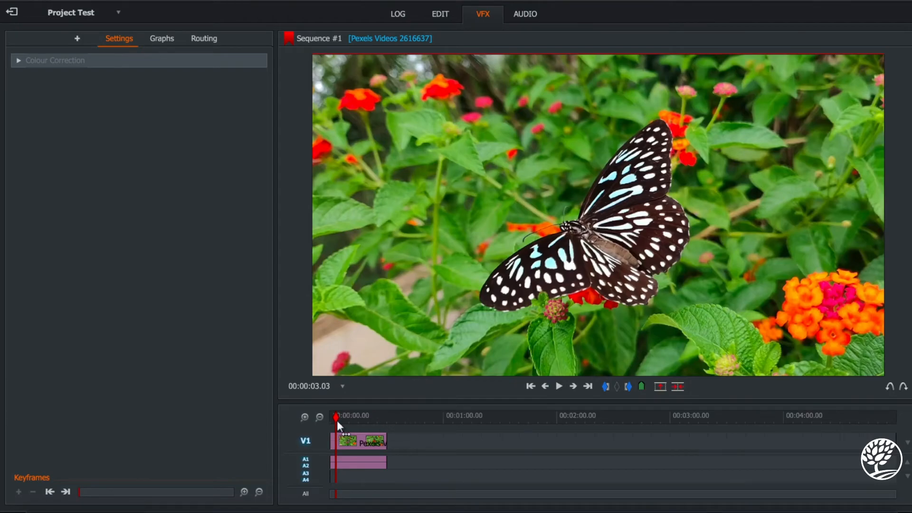
left_click_drag(337, 416, 387, 417)
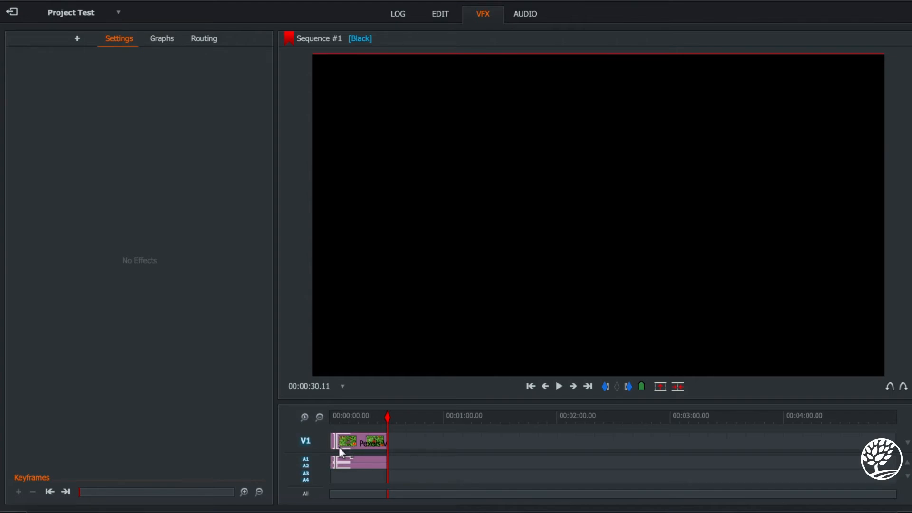
Apply the Roll text effect to the first clip segment only and play it back past the cut.
scroll(338, 446, "up", 5)
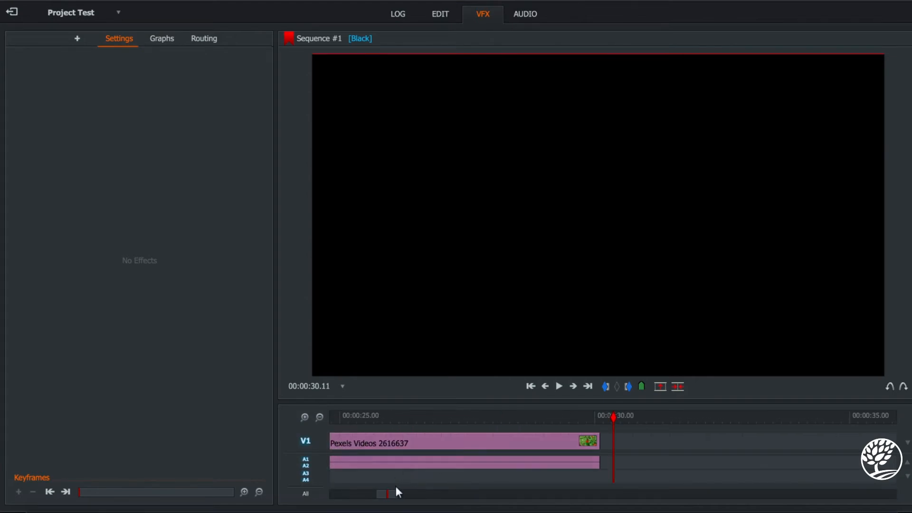
left_click_drag(392, 490, 329, 491)
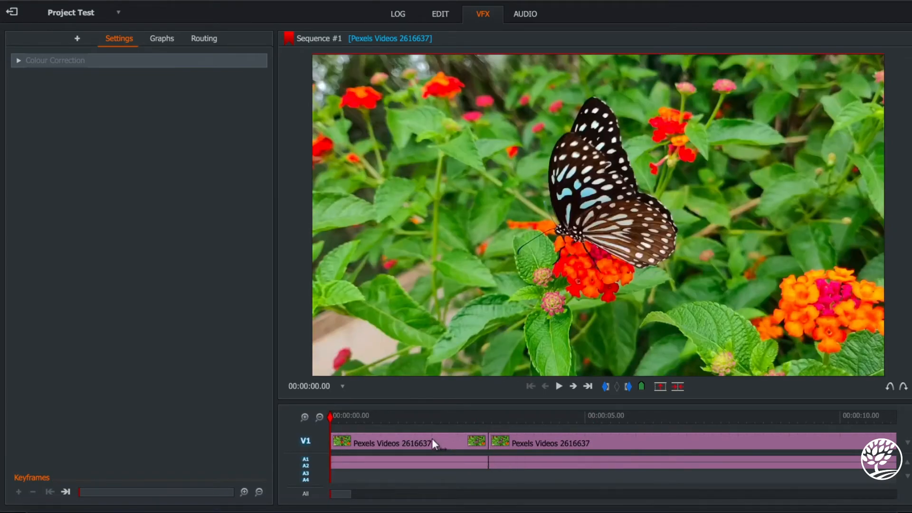
left_click(400, 444)
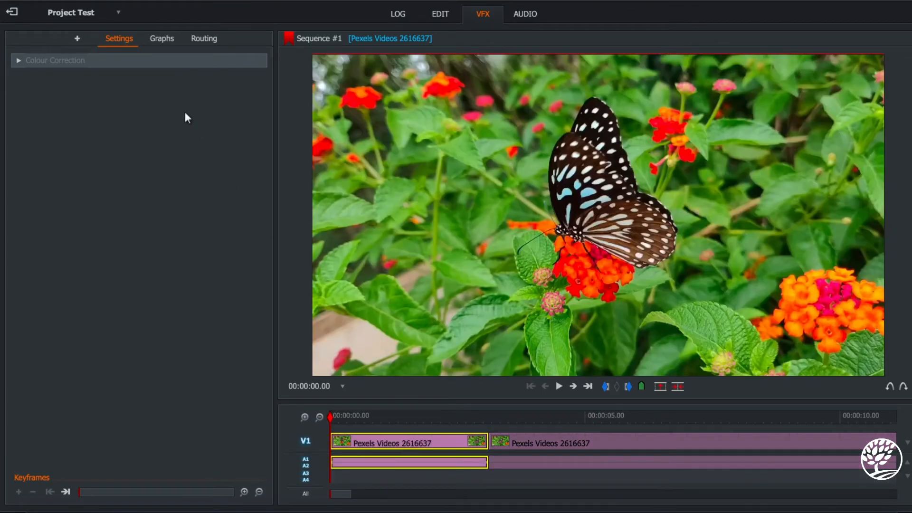
left_click(78, 38)
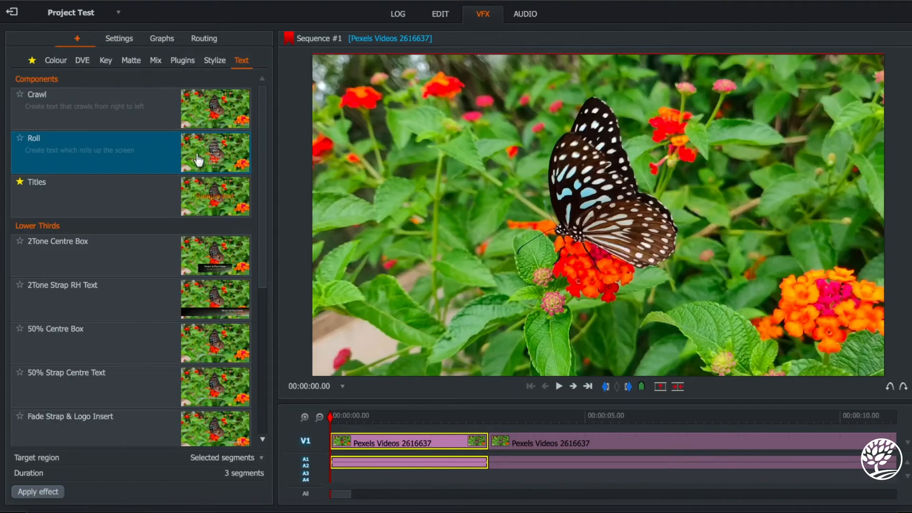
left_click(230, 163)
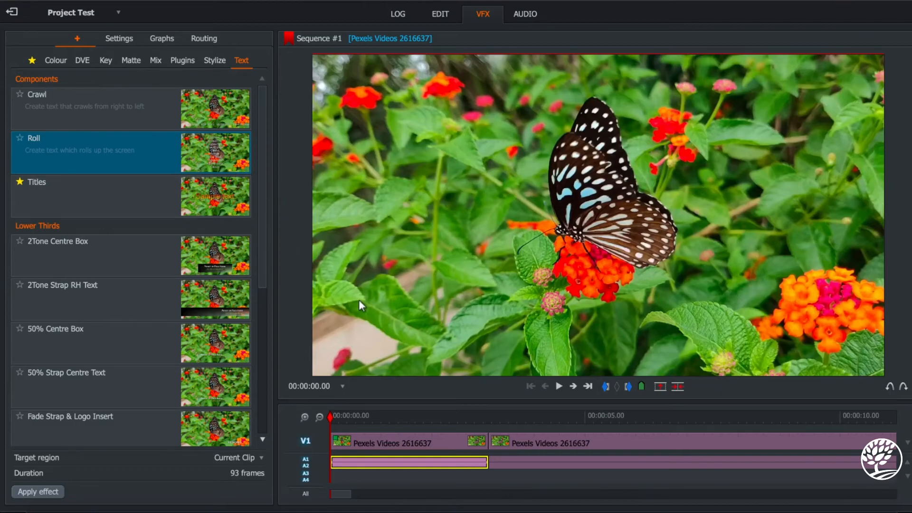
key("space")
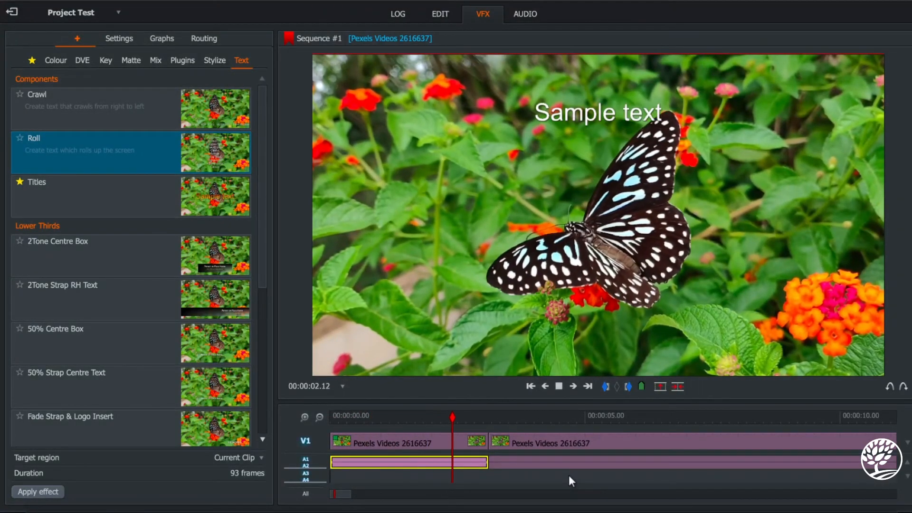
key("space")
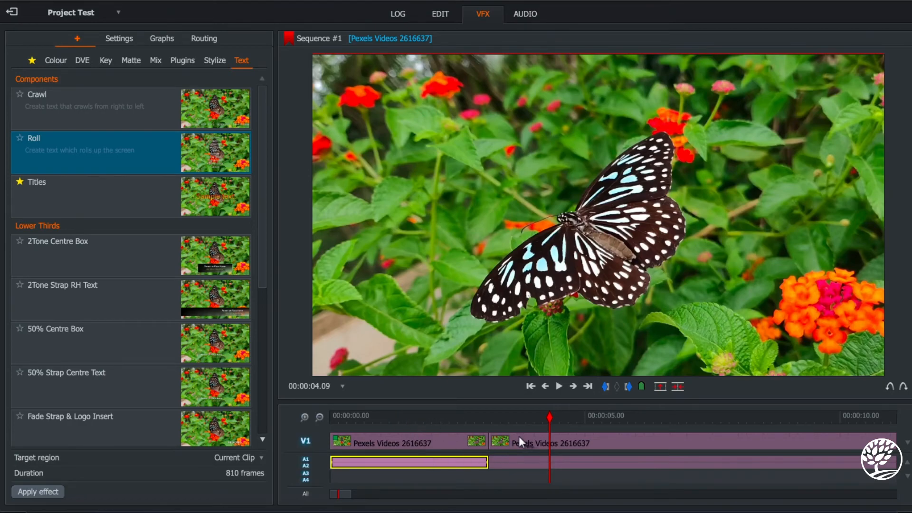
Move the second clip segment slightly later to leave a gap, and place the playhead at 00:00:03.03.
left_click_drag(519, 436, 488, 416)
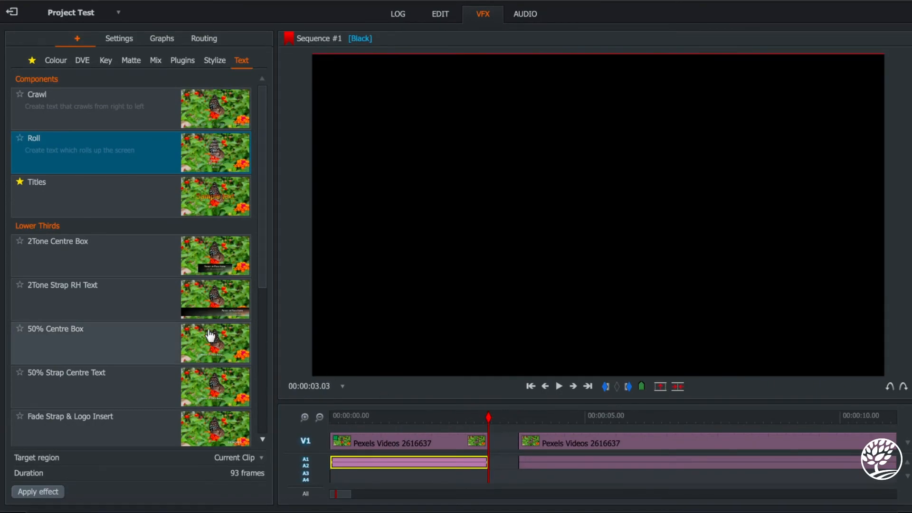
Add a Titles effect in the gap between the two clip segments and play the sequence across it.
left_click(212, 203)
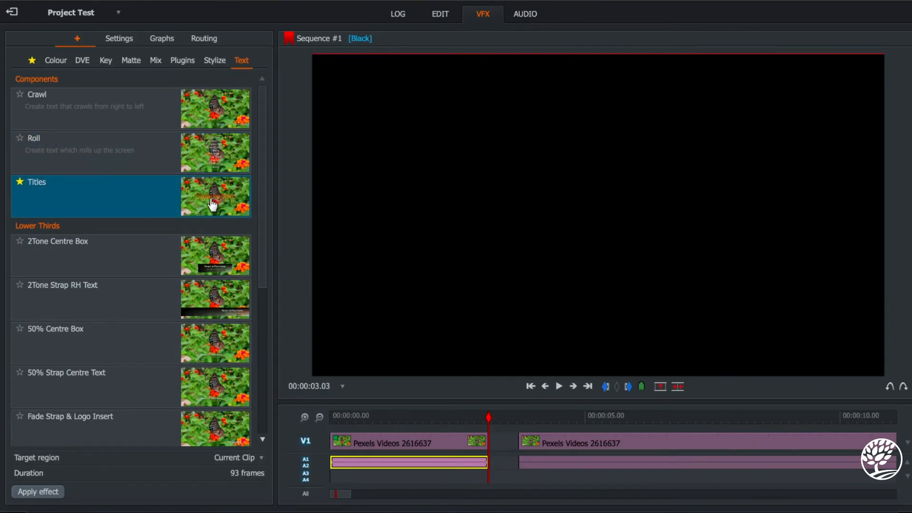
double_click(213, 204)
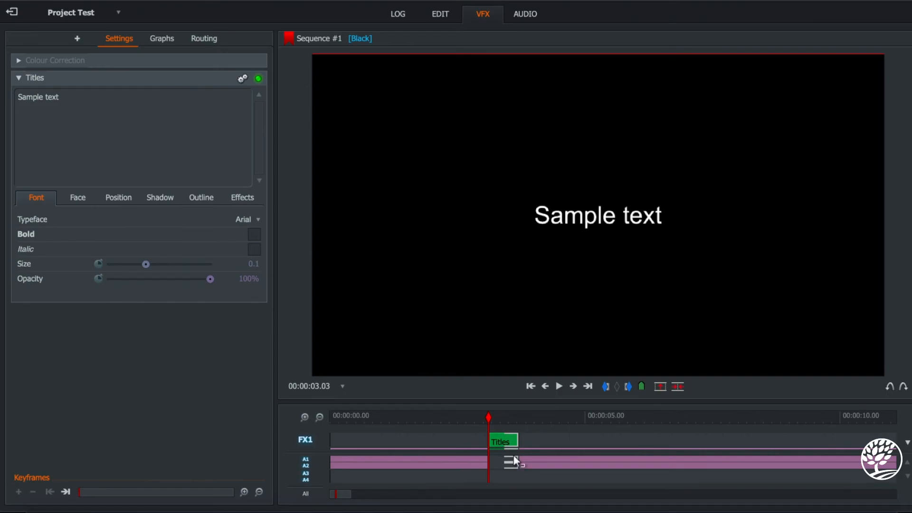
key("Left")
key("Left")
key("Left")
key("Left")
key("Left")
key("Left")
key("space")
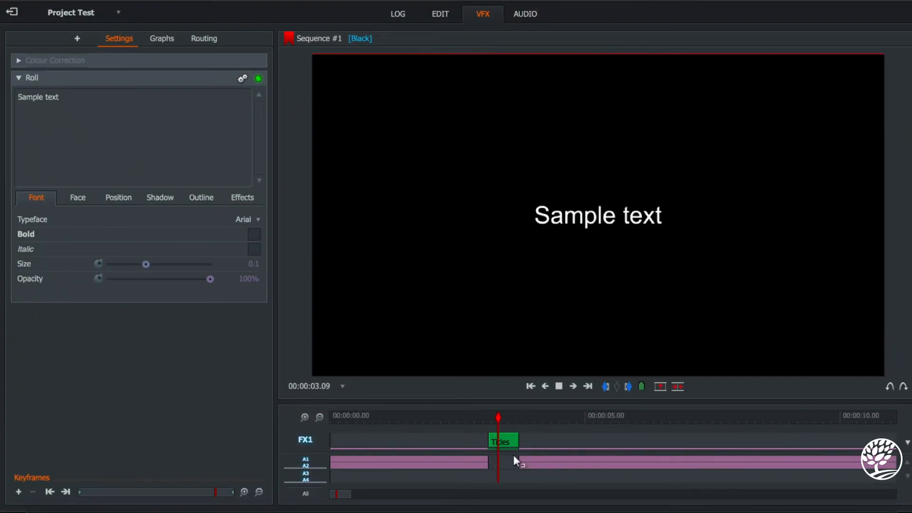
key("space")
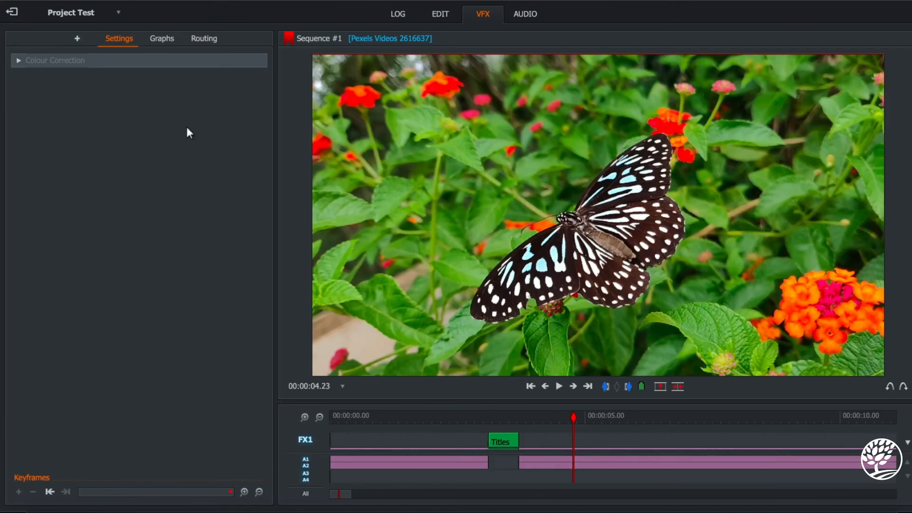
Examine the effect graphs and the routing diagram linking the FX1 and V1 nodes.
left_click(167, 41)
left_click(204, 38)
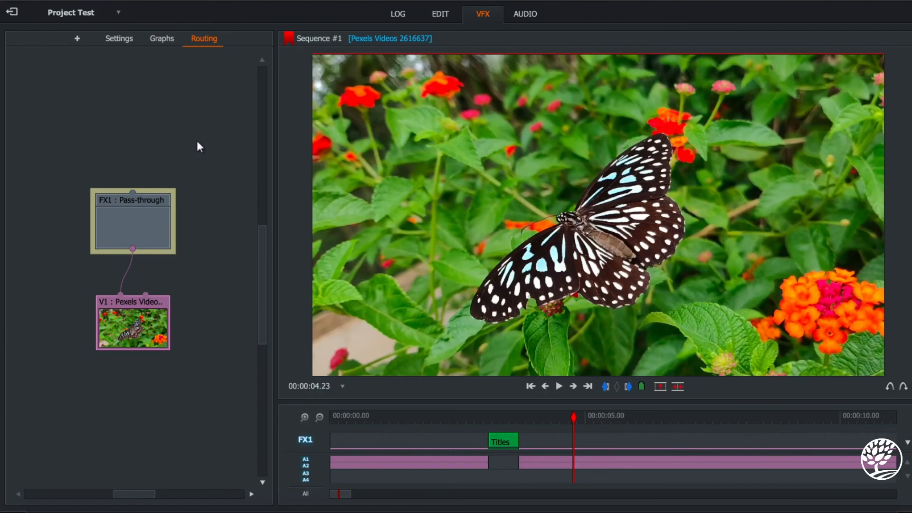
left_click_drag(137, 191, 170, 144)
right_click(195, 185)
Return to the Edit workspace and play the sequence from the start through the title into the second clip segment.
left_click(448, 13)
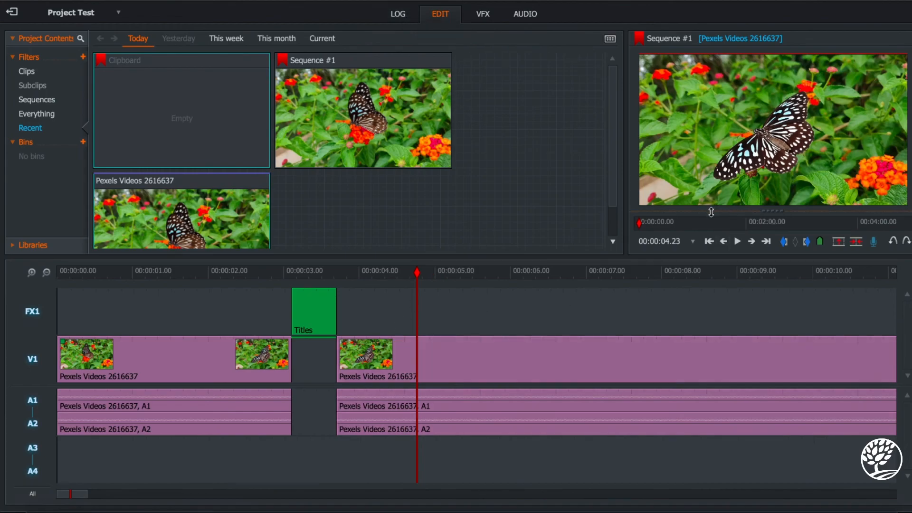
left_click_drag(416, 272, 53, 323)
key("space")
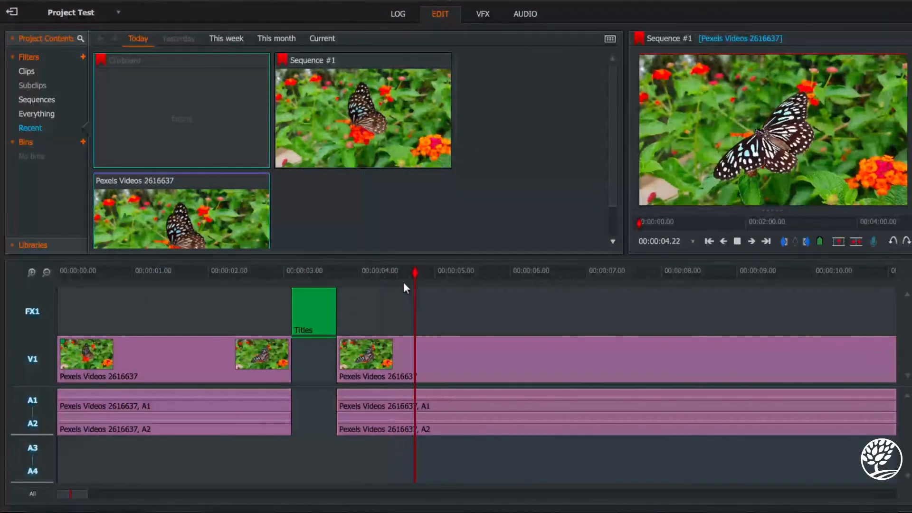
key("space")
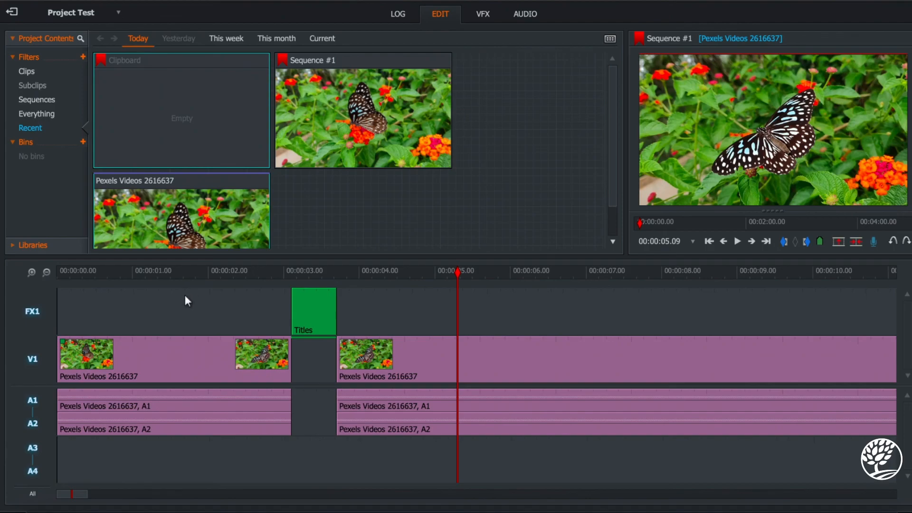
Open the sequence commands for Sequence #1.
left_click(31, 499)
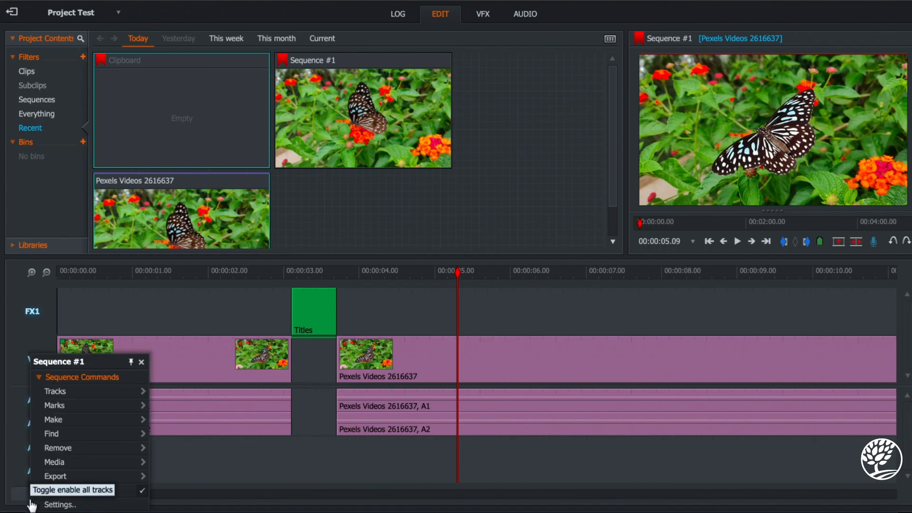